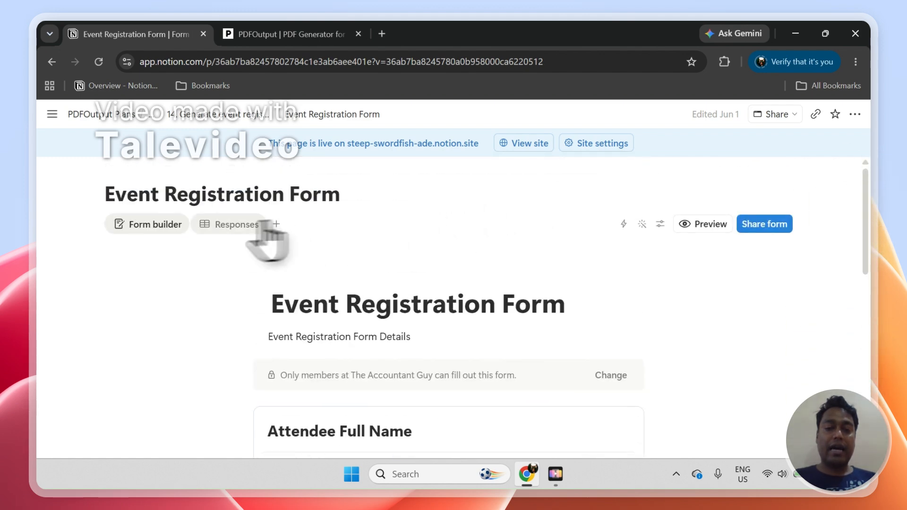
Open the form's Responses view and examine the submissions and their property columns
{"action": "left_click", "coordinate": [229, 225]}
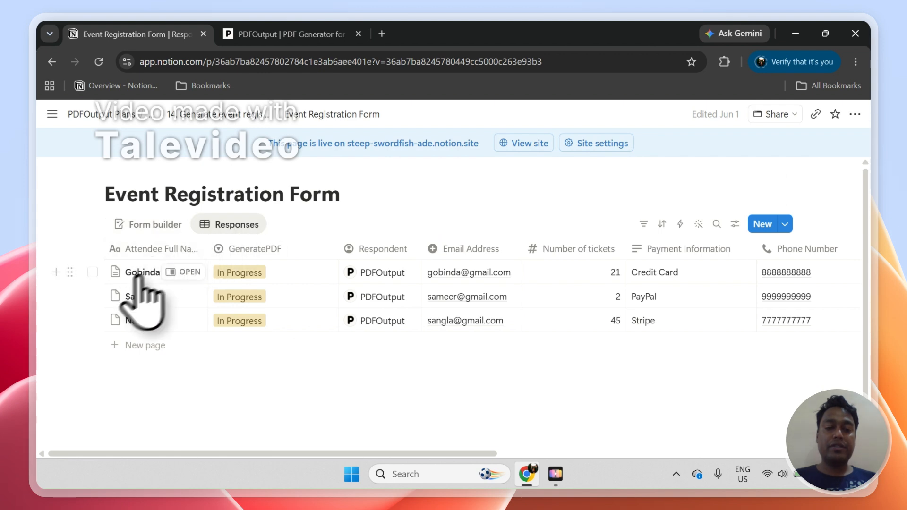
{"action": "left_click", "coordinate": [92, 272]}
{"action": "left_click", "coordinate": [92, 297]}
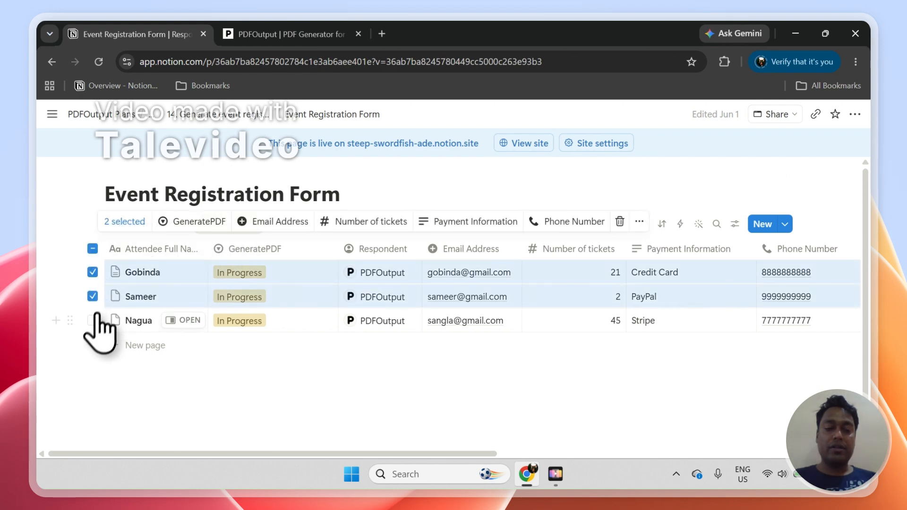
{"action": "left_click", "coordinate": [93, 320]}
{"action": "left_click", "coordinate": [93, 248]}
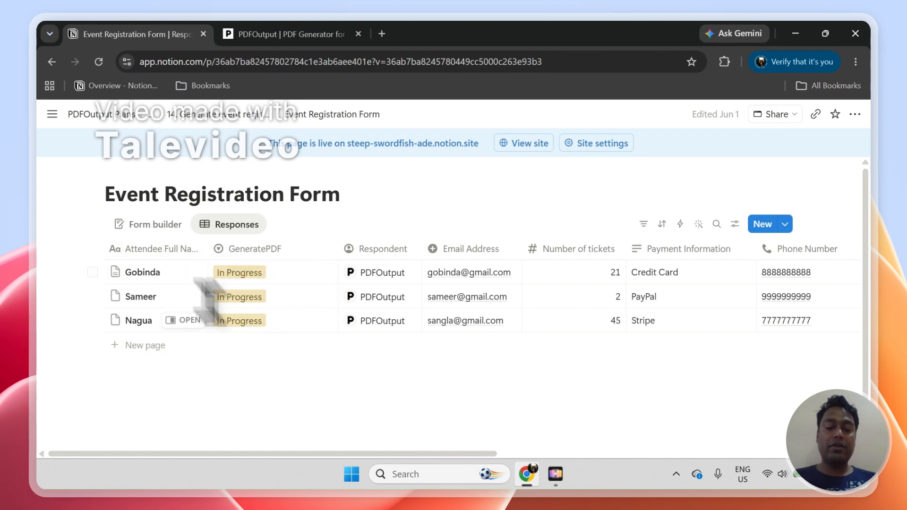
{"action": "scroll", "coordinate": [381, 458], "scroll_direction": "right", "scroll_amount": 2}
{"action": "scroll", "coordinate": [539, 446], "scroll_direction": "right", "scroll_amount": 15}
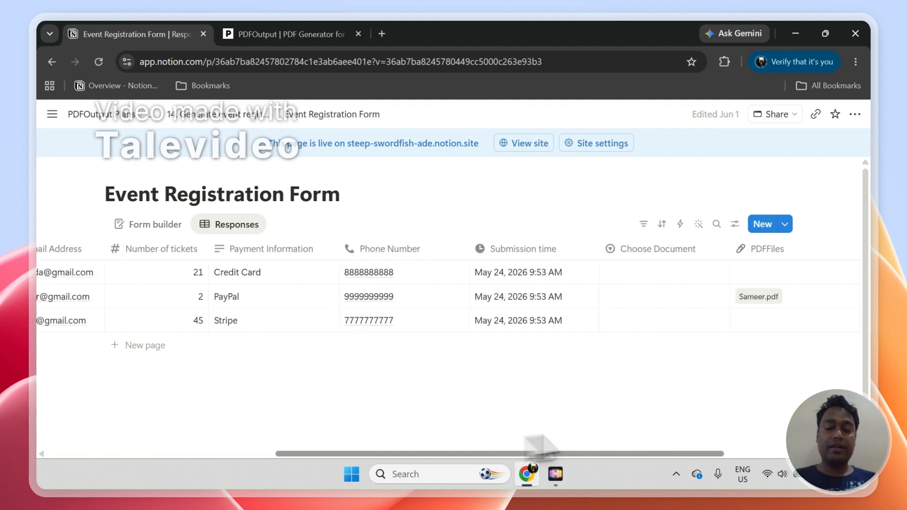
{"action": "scroll", "coordinate": [712, 430], "scroll_direction": "left", "scroll_amount": 15}
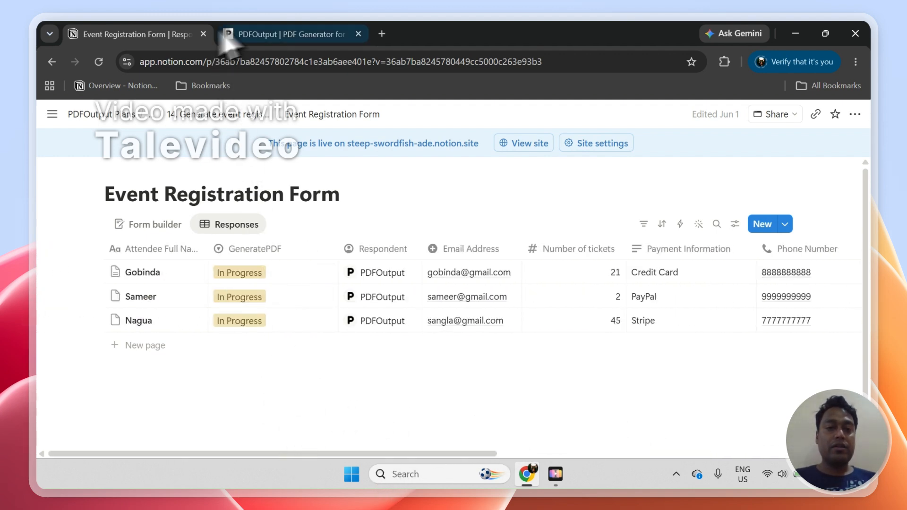
Switch to PDFOutput, create a new automation and start connecting the Notion workspace
{"action": "left_click", "coordinate": [298, 35]}
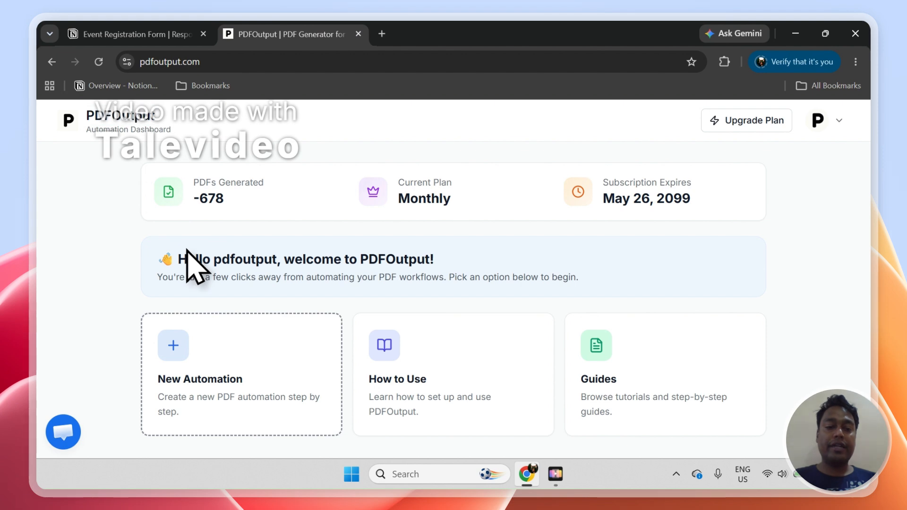
{"action": "left_click", "coordinate": [91, 34]}
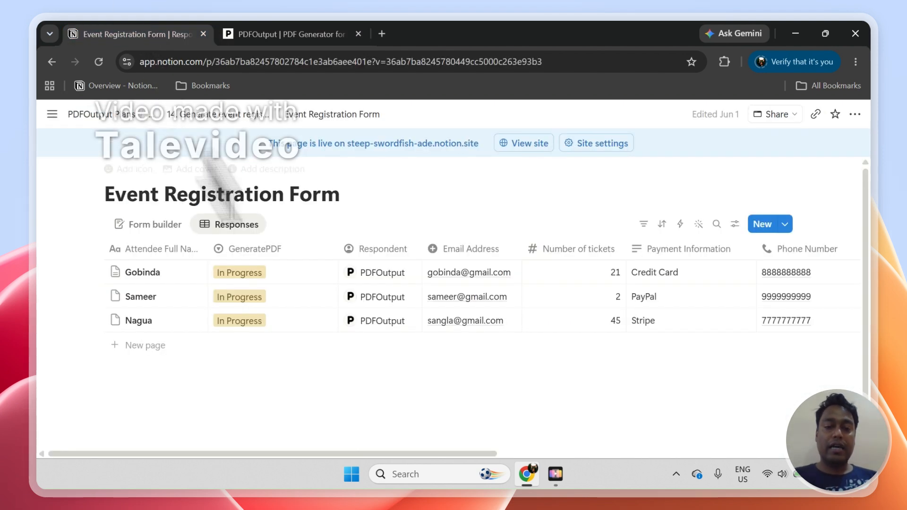
{"action": "left_click", "coordinate": [299, 36]}
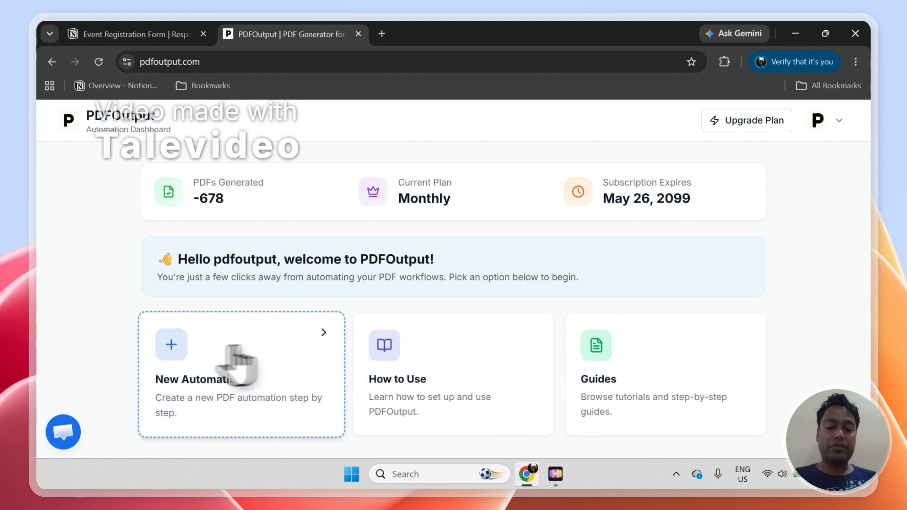
{"action": "left_click", "coordinate": [207, 364]}
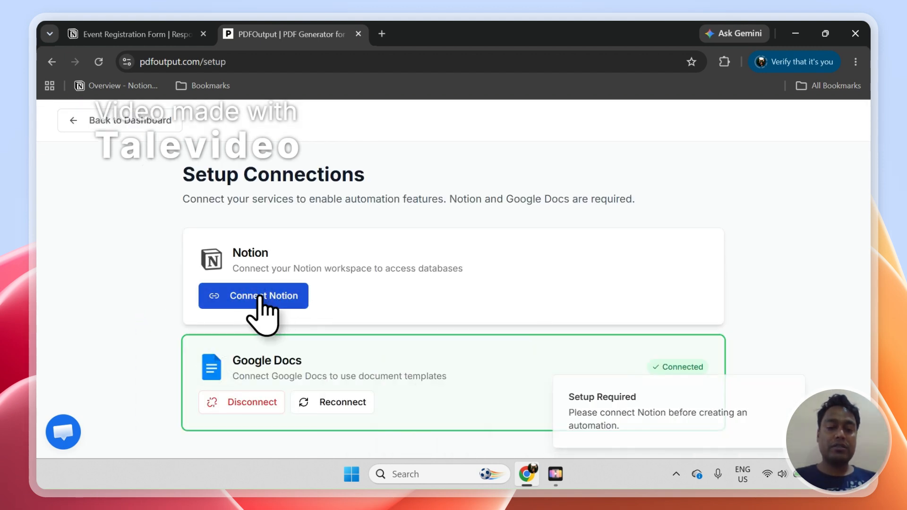
{"action": "left_click", "coordinate": [260, 297]}
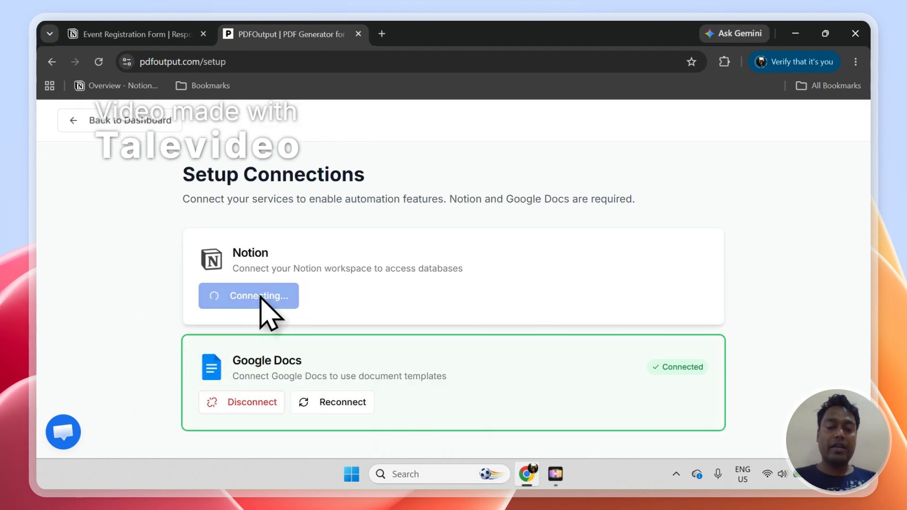
Switch to the Notion database and copy its title, "Event Registration Form"
{"action": "left_click", "coordinate": [141, 34]}
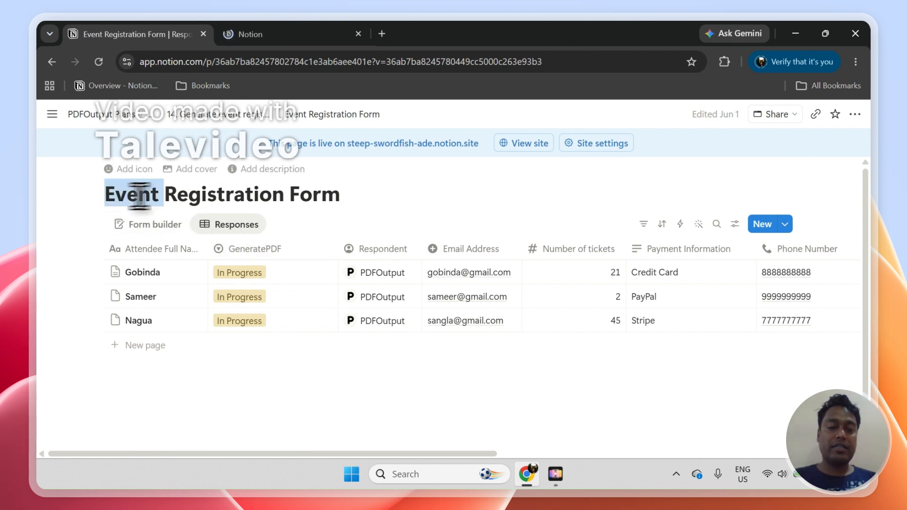
{"action": "right_click", "coordinate": [321, 204]}
{"action": "left_click", "coordinate": [336, 210]}
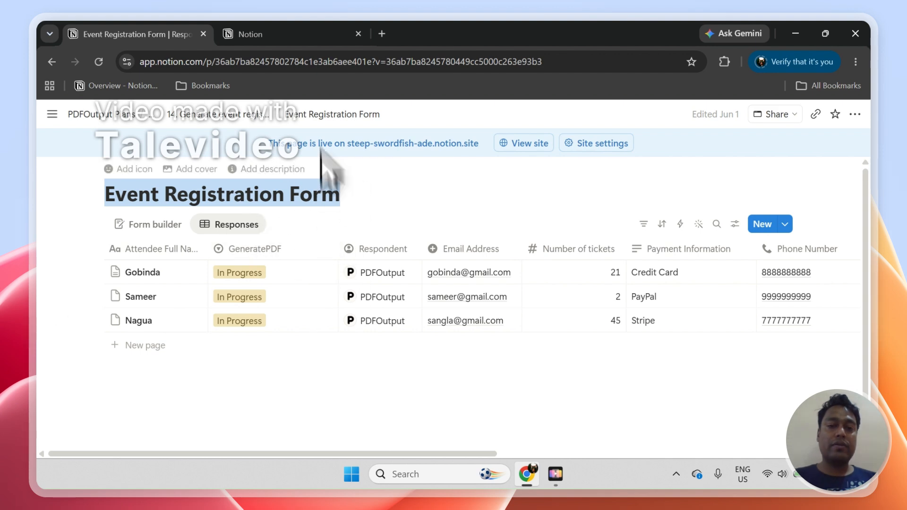
Find the Event Registration Form database by its copied title, allow PDFOutput access to it, and dismiss the connection notice
{"action": "left_click", "coordinate": [304, 35]}
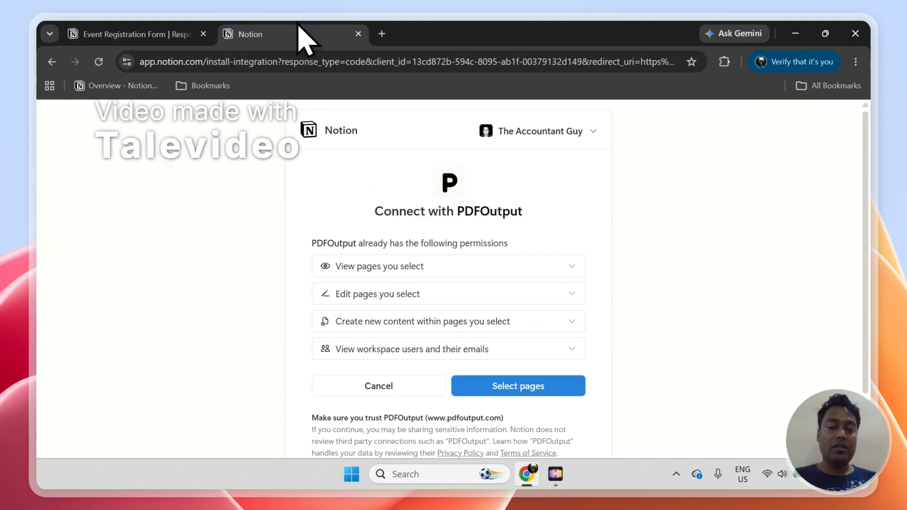
{"action": "left_click", "coordinate": [542, 389]}
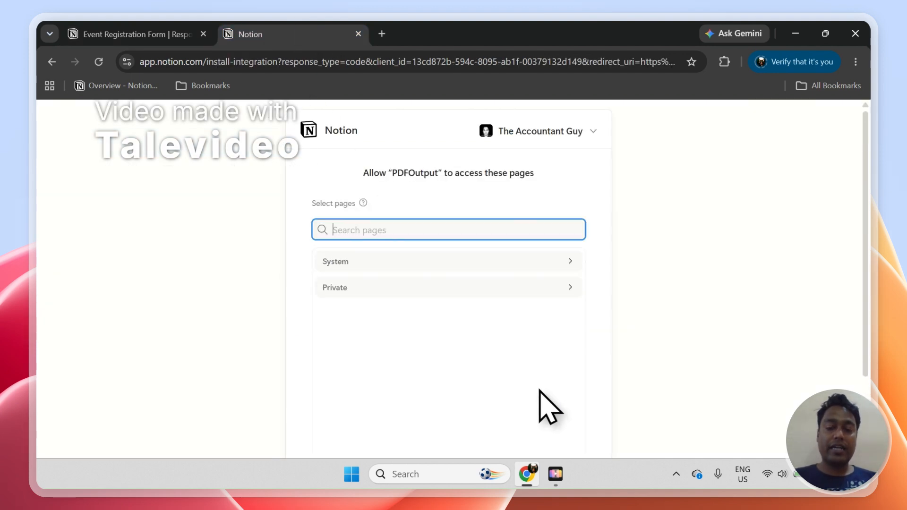
{"action": "right_click", "coordinate": [370, 259]}
{"action": "left_click", "coordinate": [370, 312]}
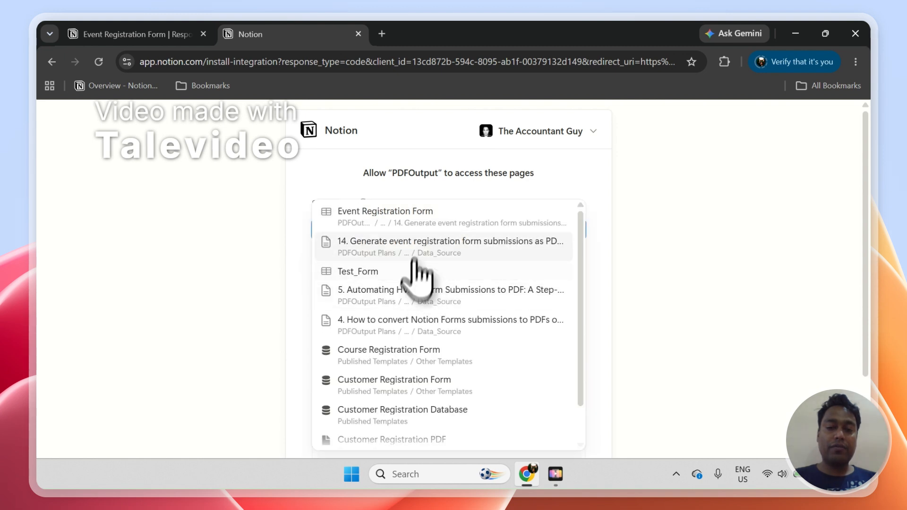
{"action": "left_click", "coordinate": [390, 213]}
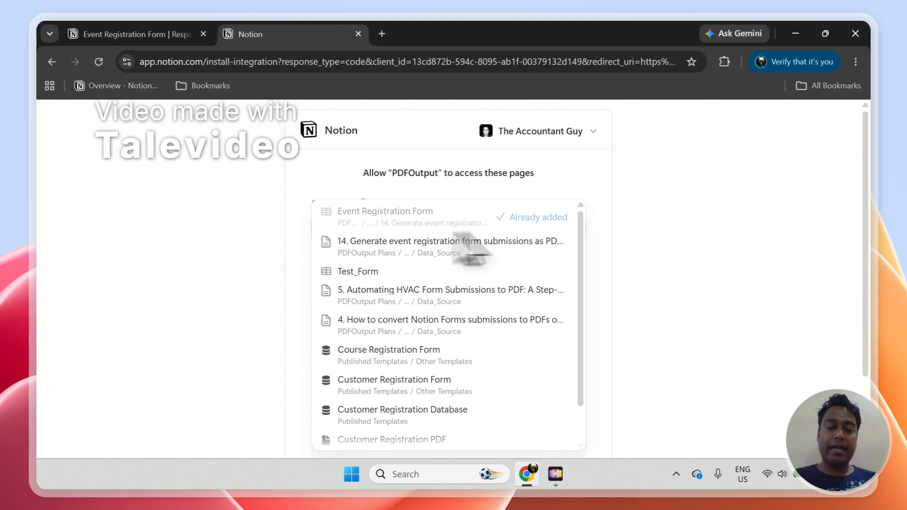
{"action": "left_click", "coordinate": [643, 249]}
{"action": "left_click_drag", "start_coordinate": [866, 215], "coordinate": [872, 312]}
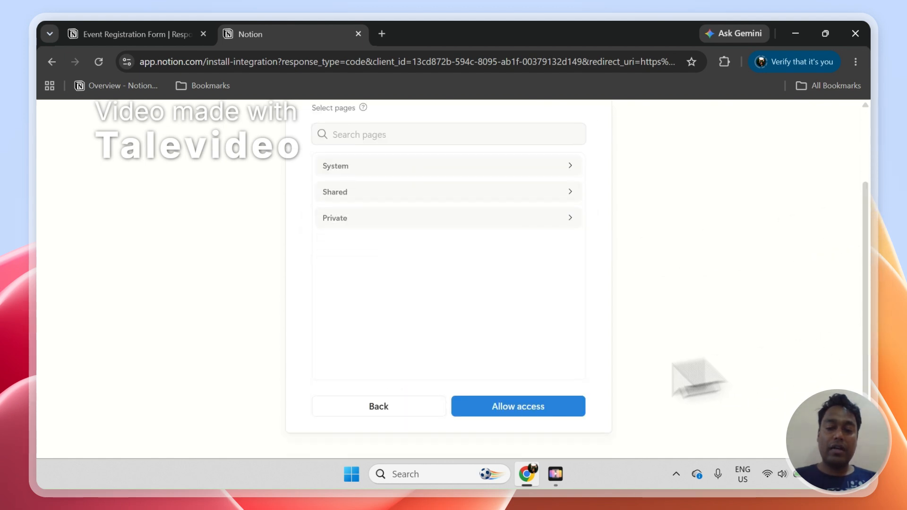
{"action": "left_click", "coordinate": [527, 406]}
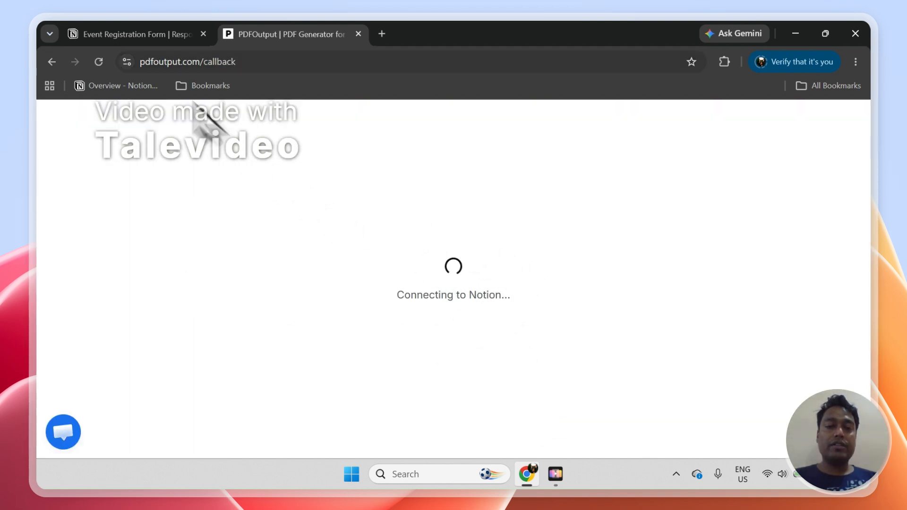
{"action": "left_click", "coordinate": [141, 35]}
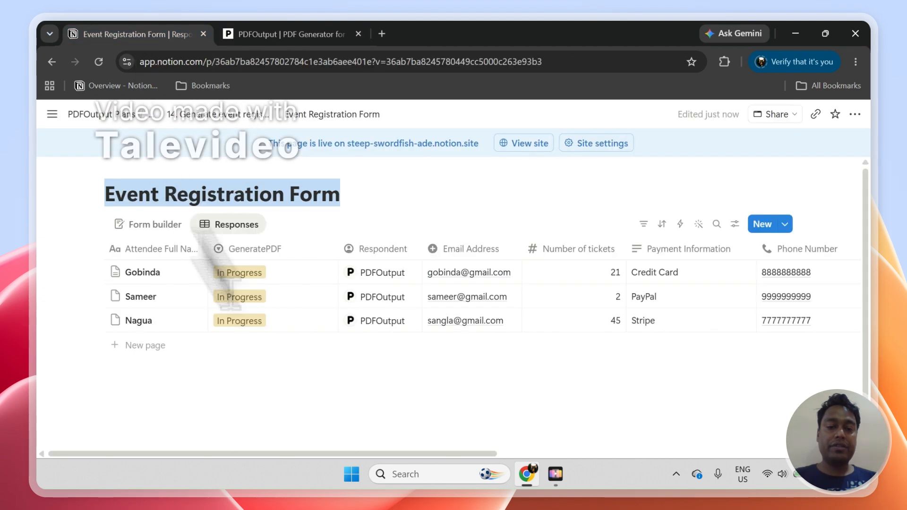
{"action": "left_click", "coordinate": [283, 26]}
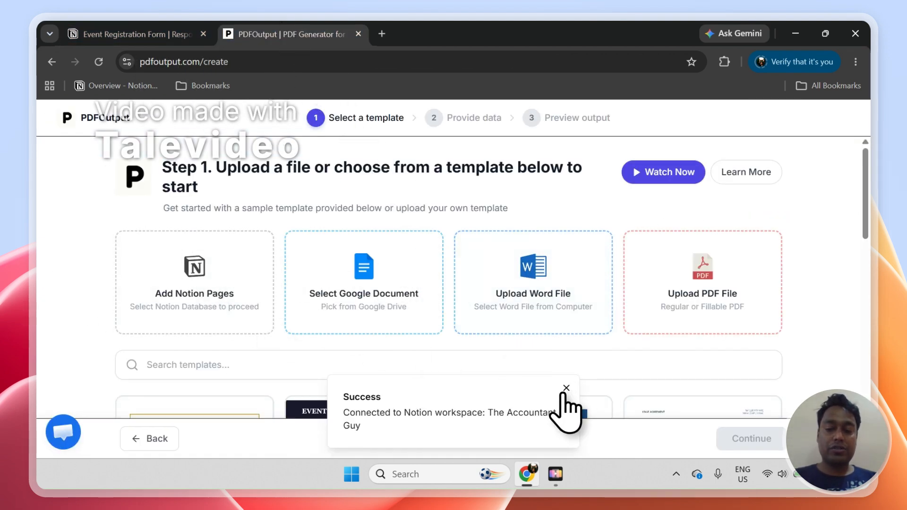
{"action": "left_click", "coordinate": [565, 392]}
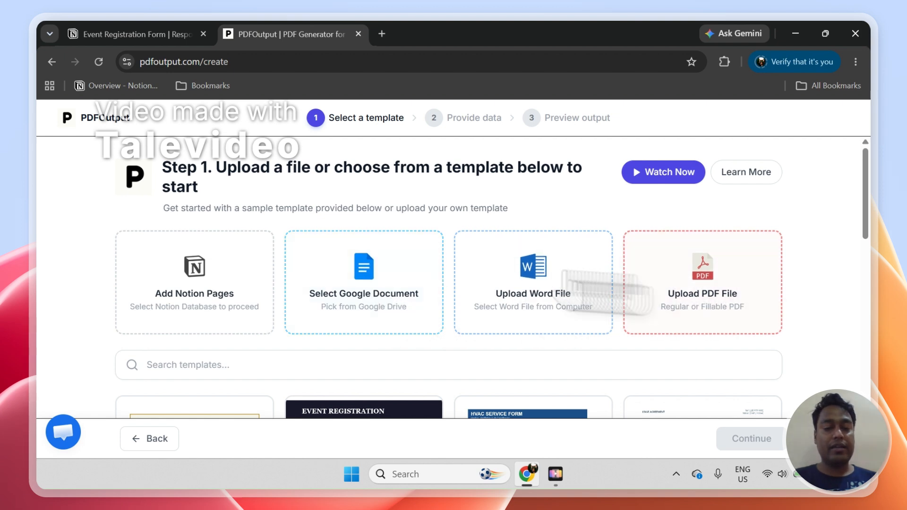
In Notion, open the first response's page and delete all the text in its body
{"action": "left_click", "coordinate": [124, 34]}
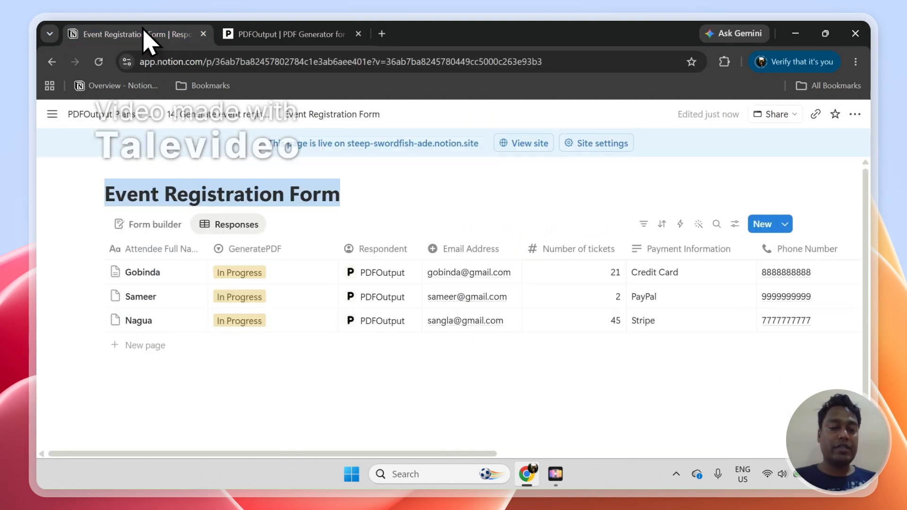
{"action": "left_click", "coordinate": [191, 273]}
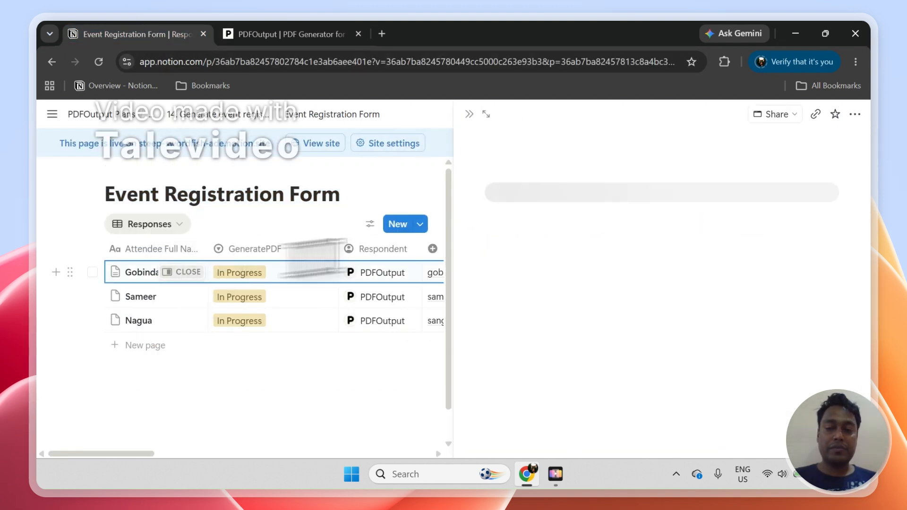
{"action": "scroll", "coordinate": [867, 331], "scroll_direction": "down", "scroll_amount": 3}
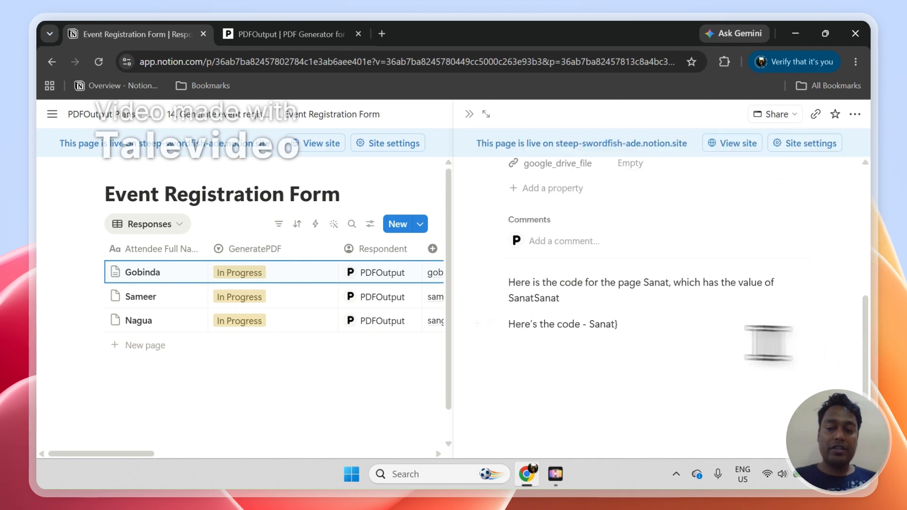
{"action": "left_click_drag", "start_coordinate": [614, 325], "coordinate": [510, 291]}
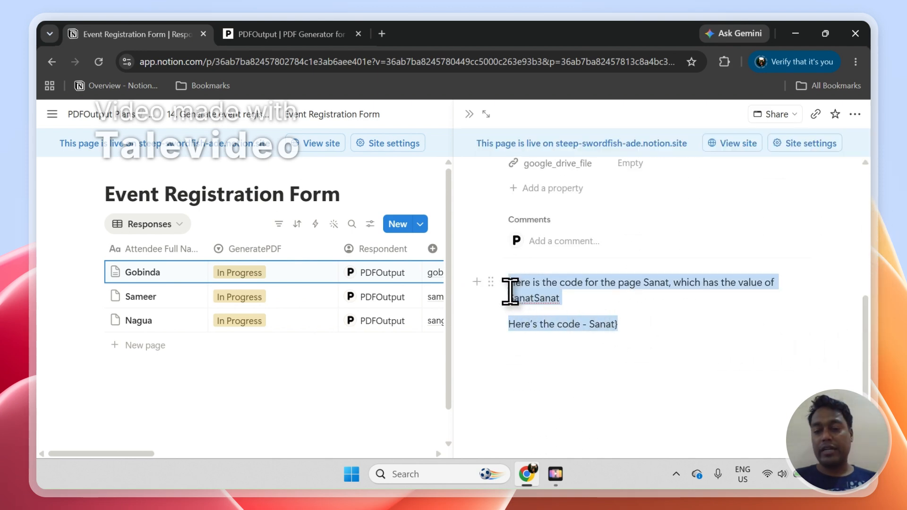
{"action": "key", "text": "BackSpace"}
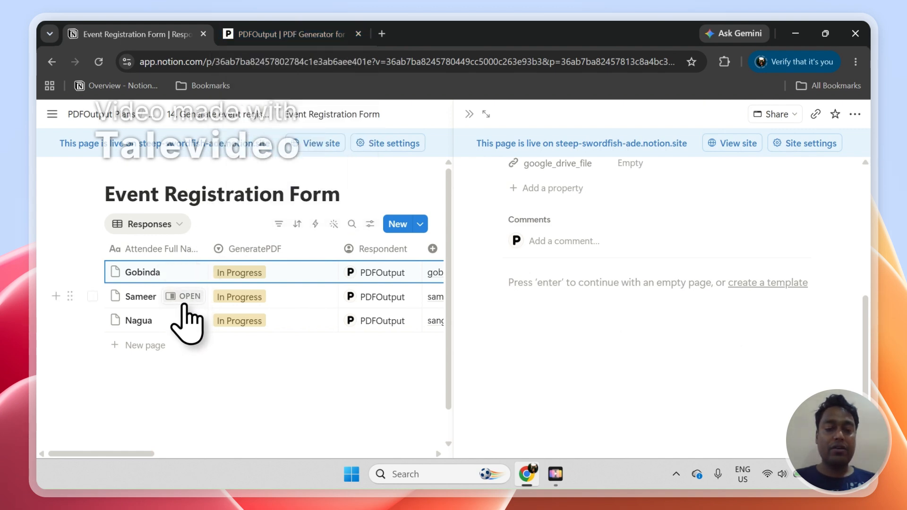
Check the pages of the second and third responses and close the page preview
{"action": "left_click", "coordinate": [185, 304]}
{"action": "left_click", "coordinate": [190, 323]}
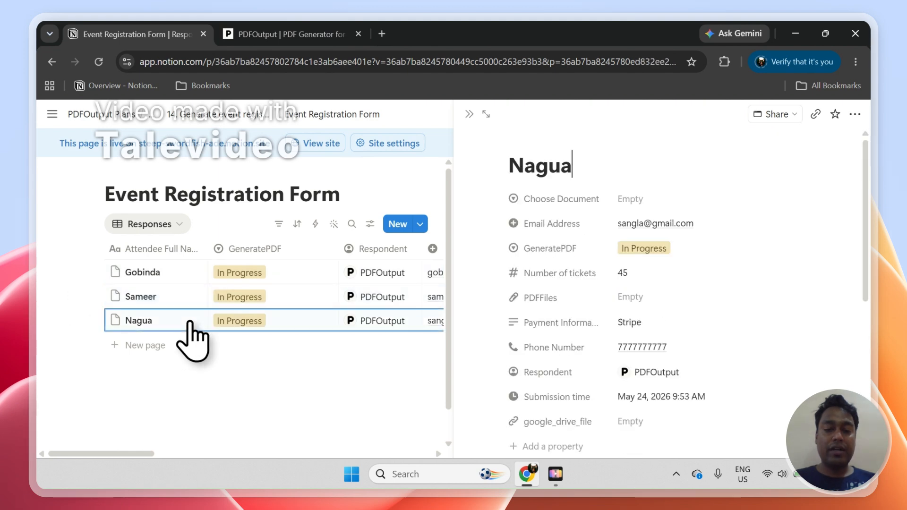
{"action": "left_click", "coordinate": [473, 110]}
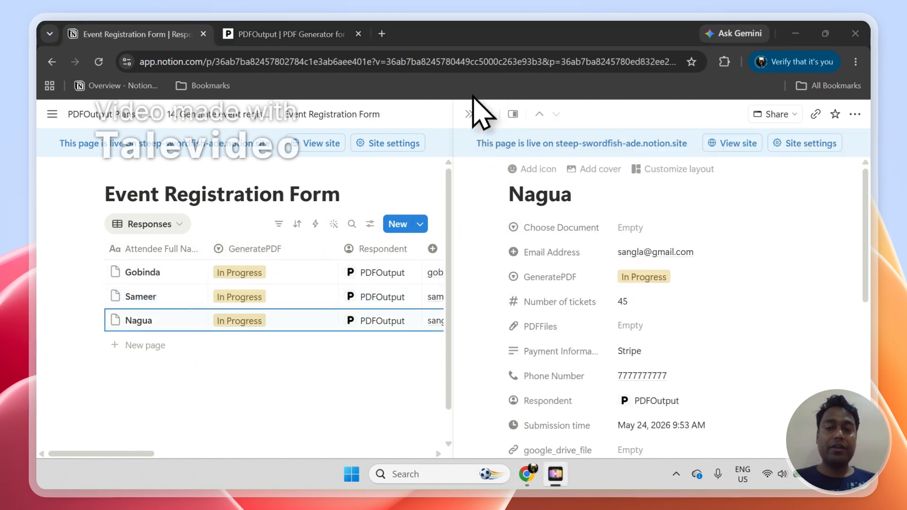
{"action": "left_click", "coordinate": [470, 116]}
Switch to PDFOutput, search the templates for "event", select the Event Registration template and continue to providing data
{"action": "left_click", "coordinate": [289, 34]}
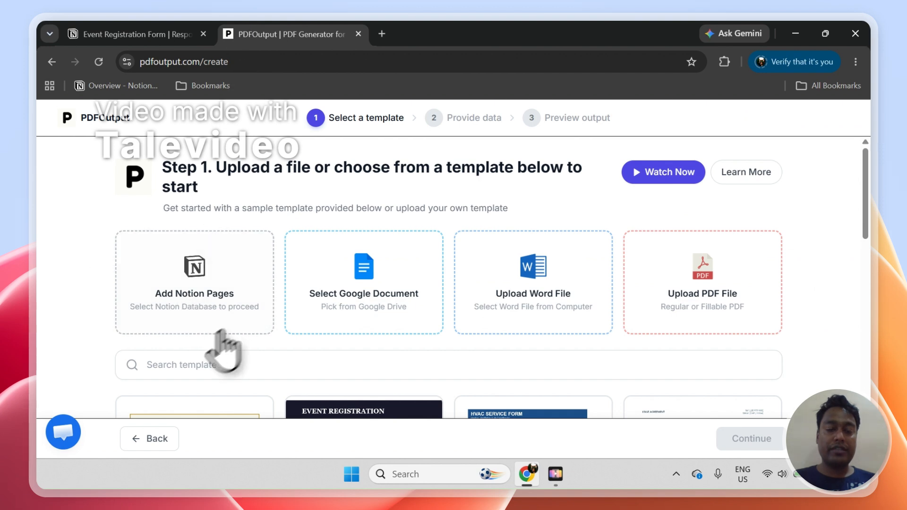
{"action": "left_click", "coordinate": [443, 375]}
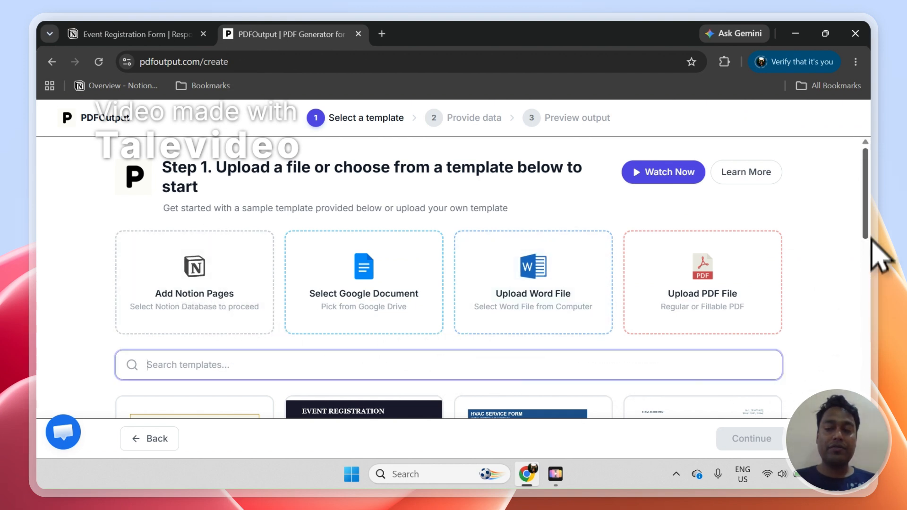
{"action": "scroll", "coordinate": [879, 257], "scroll_direction": "down", "scroll_amount": 3}
{"action": "type", "text": "event"}
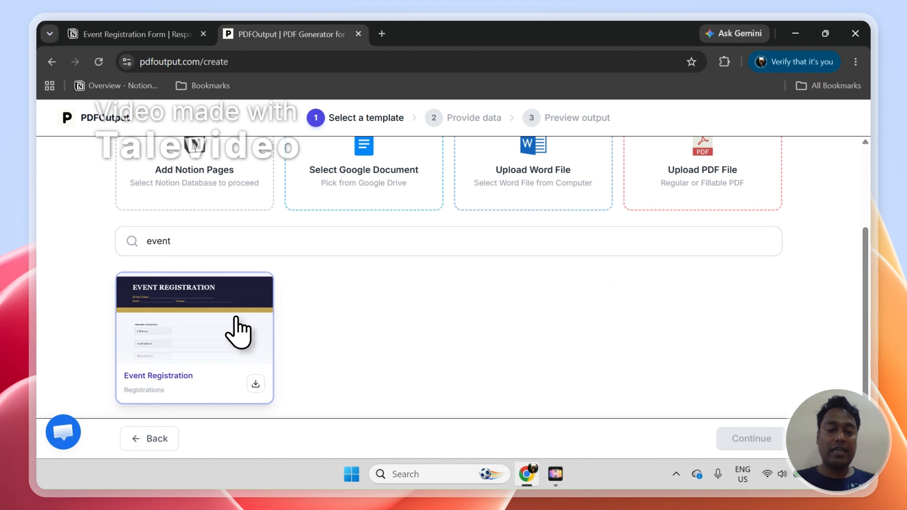
{"action": "left_click", "coordinate": [238, 332]}
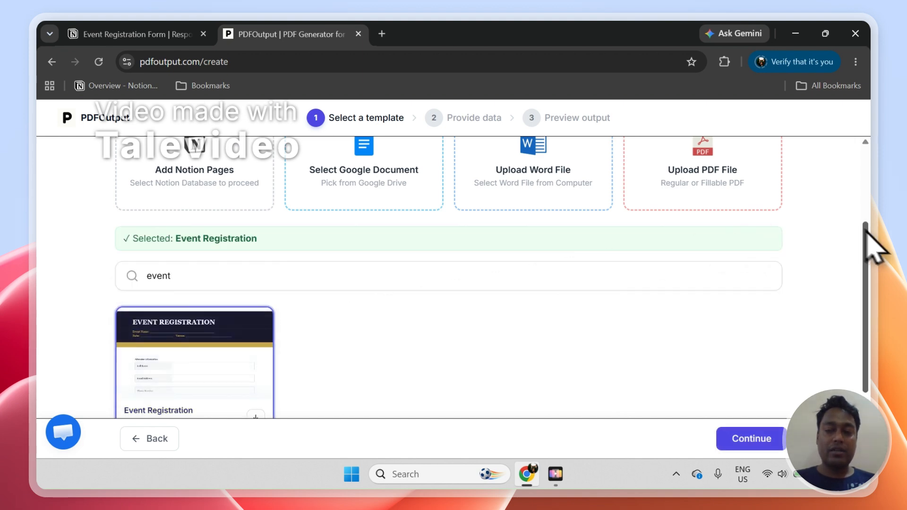
{"action": "scroll", "coordinate": [874, 260], "scroll_direction": "down", "scroll_amount": 1}
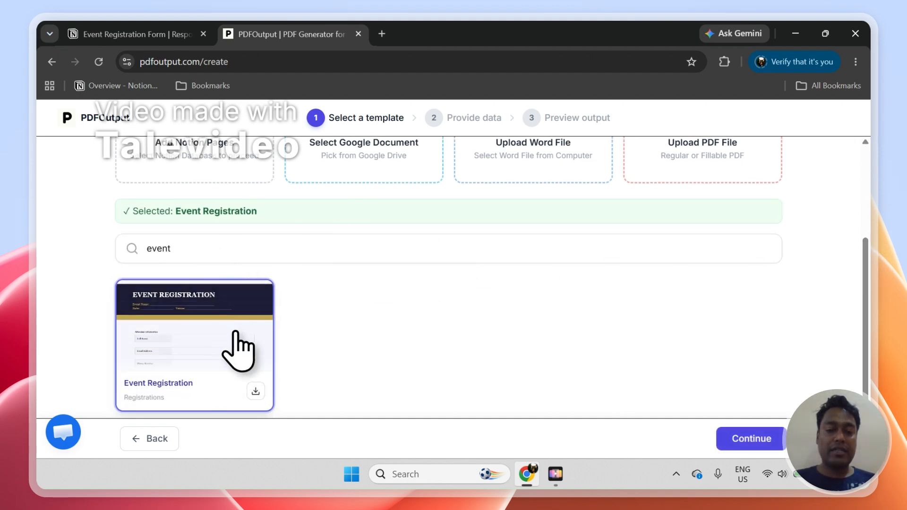
{"action": "left_click", "coordinate": [754, 441]}
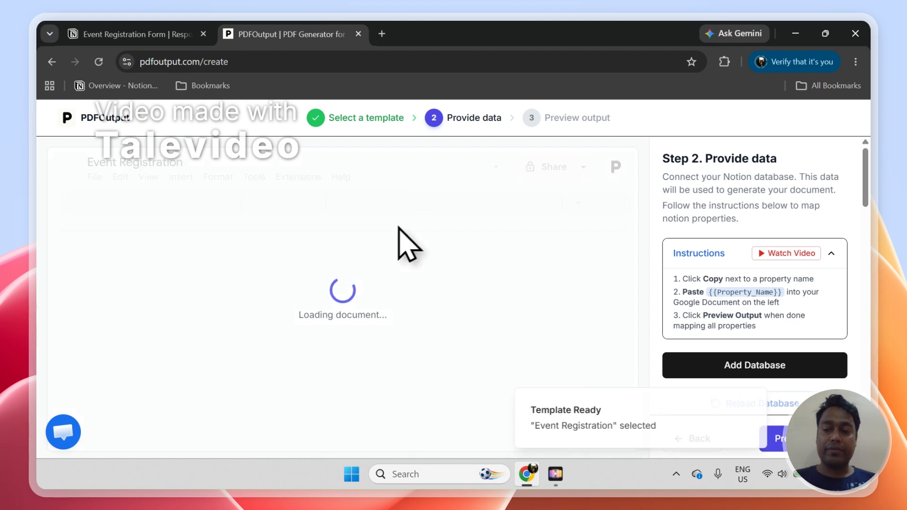
Choose the Event Registration Form database as the data source for the template
{"action": "scroll", "coordinate": [872, 191], "scroll_direction": "down", "scroll_amount": 2}
{"action": "scroll", "coordinate": [871, 192], "scroll_direction": "down", "scroll_amount": 3}
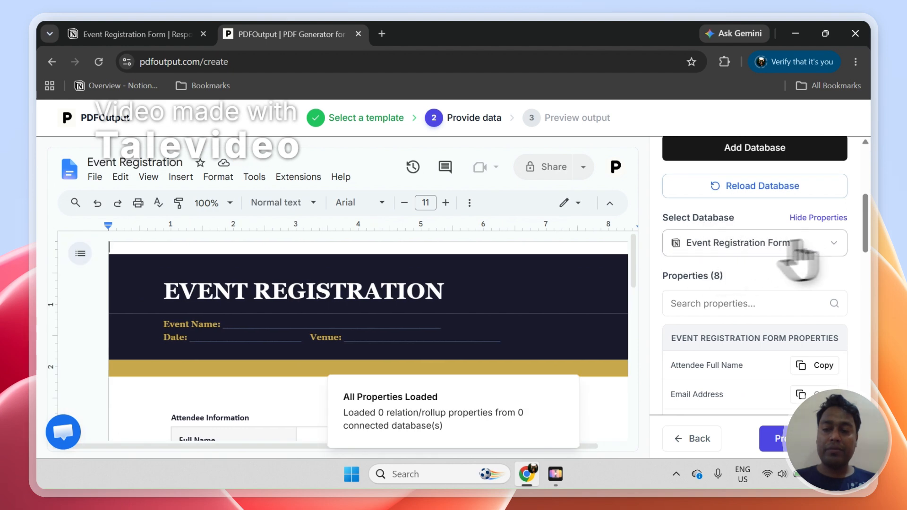
{"action": "left_click", "coordinate": [837, 242]}
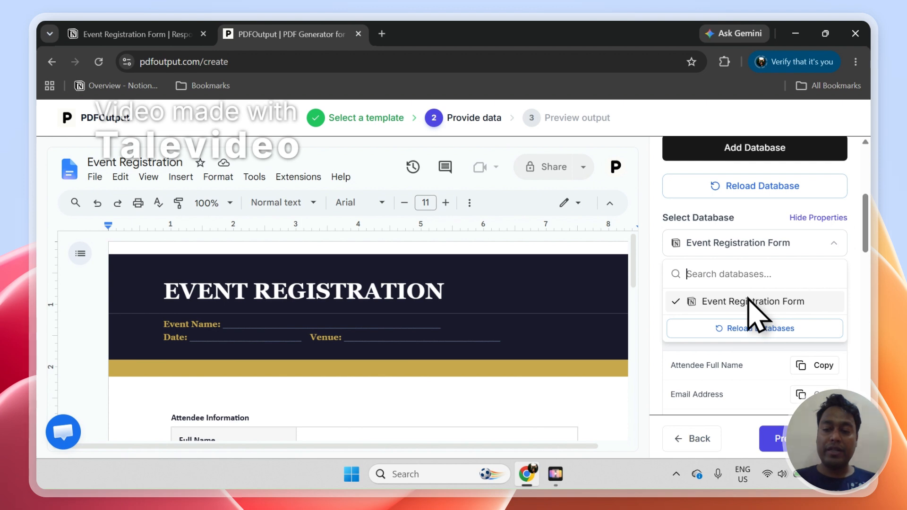
{"action": "left_click", "coordinate": [749, 300]}
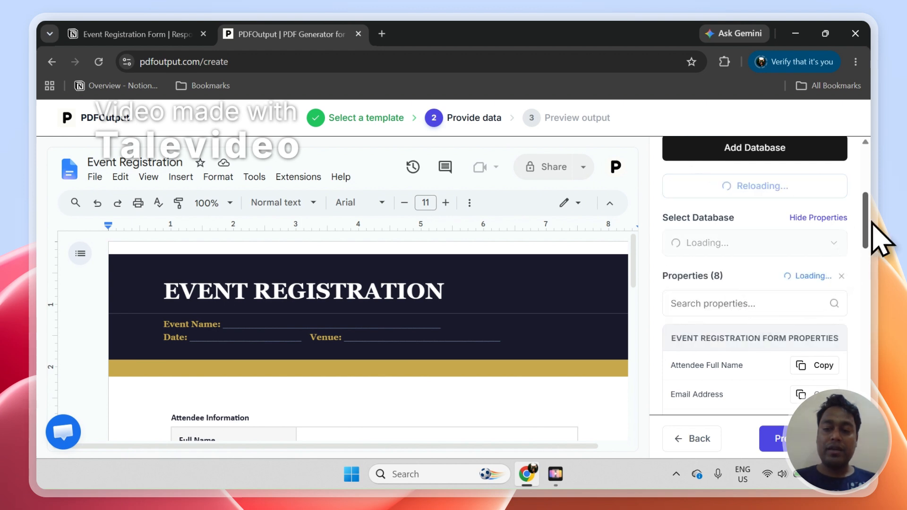
Insert the {{Attendee Full Name}} property placeholder into the template's Full Name field
{"action": "left_click_drag", "start_coordinate": [873, 231], "coordinate": [871, 251]}
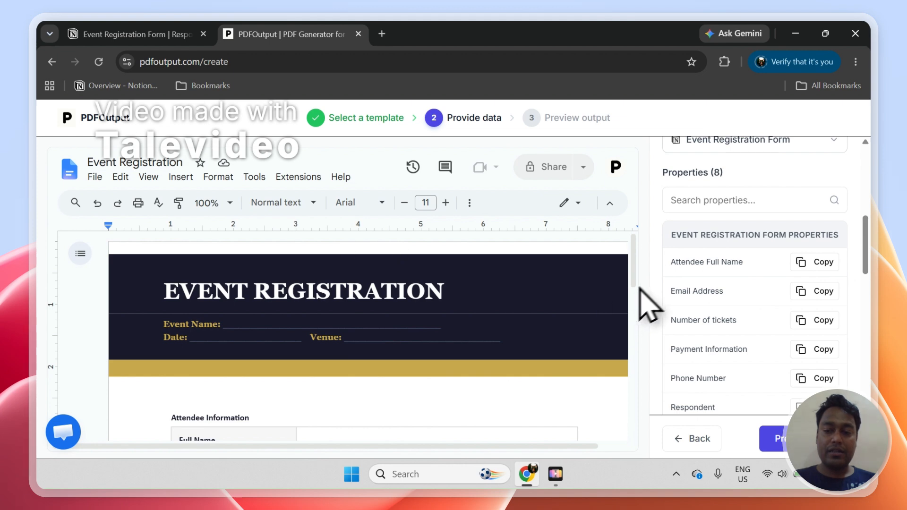
{"action": "scroll", "coordinate": [639, 279], "scroll_direction": "down", "scroll_amount": 3}
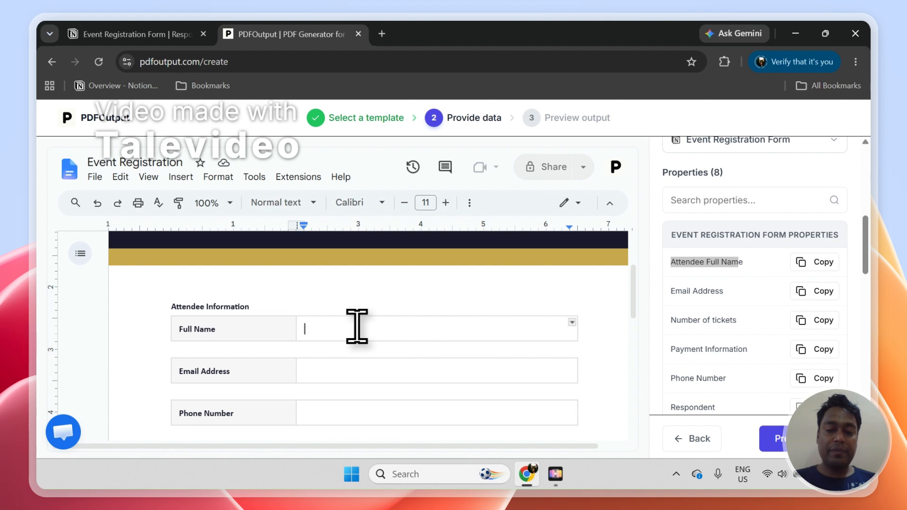
{"action": "left_click_drag", "start_coordinate": [868, 266], "coordinate": [873, 231]}
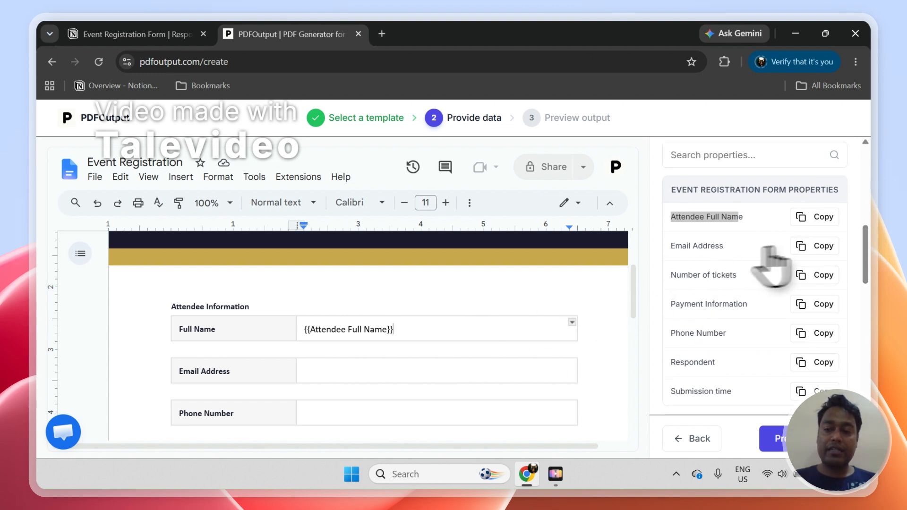
Insert the {{Email Address }} and {{Phone Number}} placeholders into the template's Email Address and Phone Number fields
{"action": "double_click", "coordinate": [360, 376]}
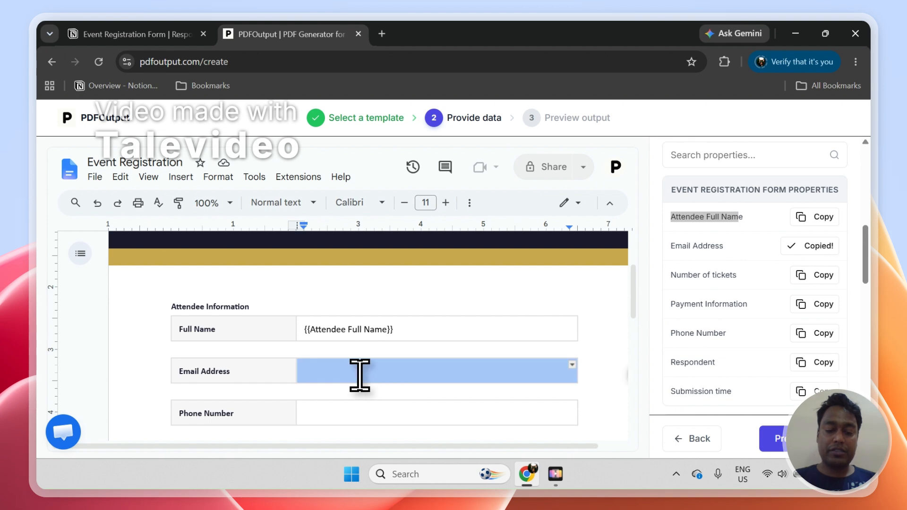
{"action": "left_click", "coordinate": [740, 337]}
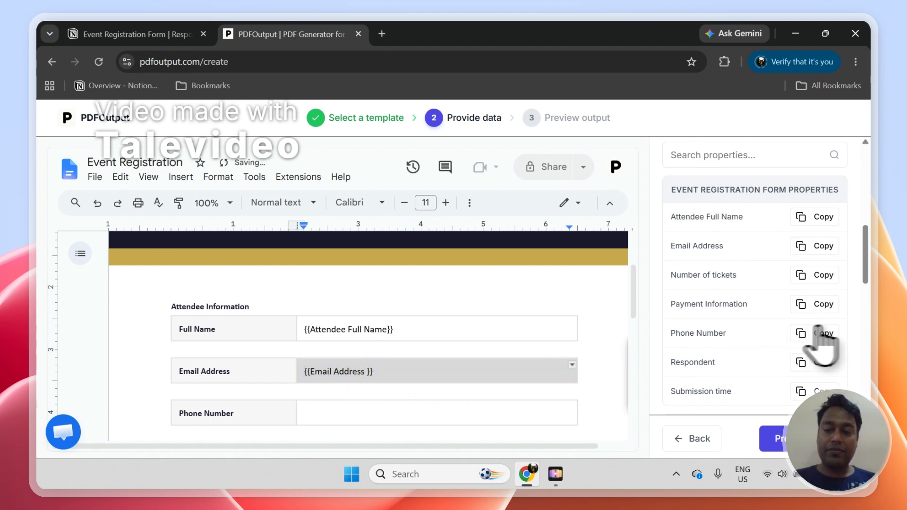
{"action": "left_click", "coordinate": [835, 333]}
{"action": "left_click", "coordinate": [409, 412]}
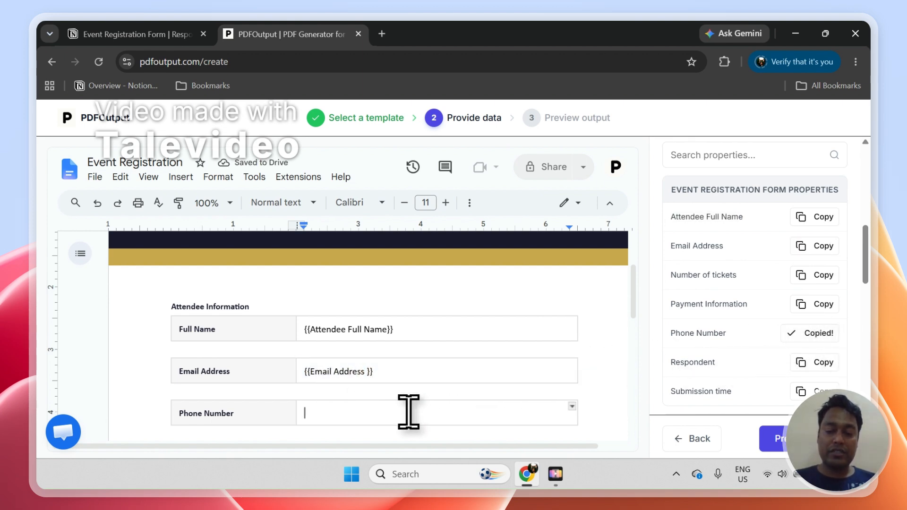
{"action": "key", "text": "ctrl+v"}
{"action": "mouse_move", "coordinate": [635, 287]}
{"action": "left_mouse_down"}
{"action": "mouse_move", "coordinate": [645, 401]}
{"action": "mouse_move", "coordinate": [634, 297]}
{"action": "left_mouse_up"}
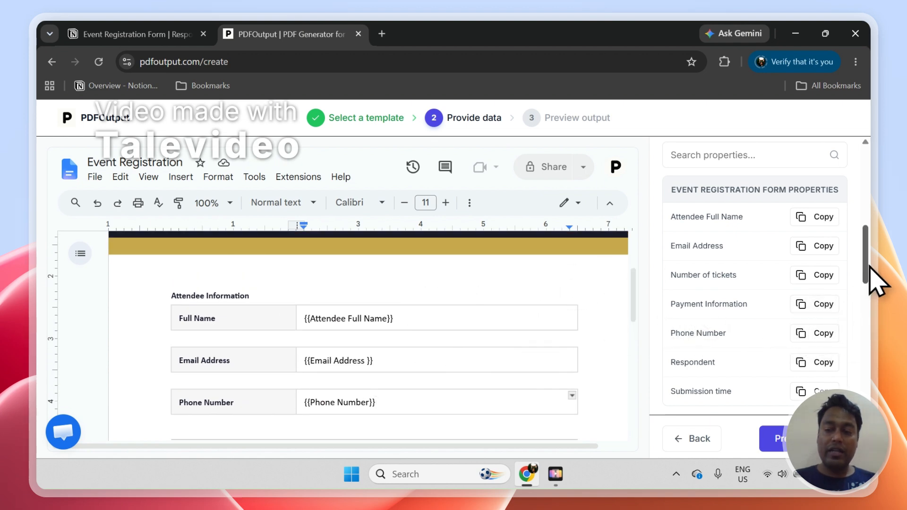
Review the Drive folder, PDF file name and attachment field settings, and compare them with the PDFFiles and google_drive_file columns in Notion
{"action": "left_click_drag", "start_coordinate": [871, 266], "coordinate": [870, 301]}
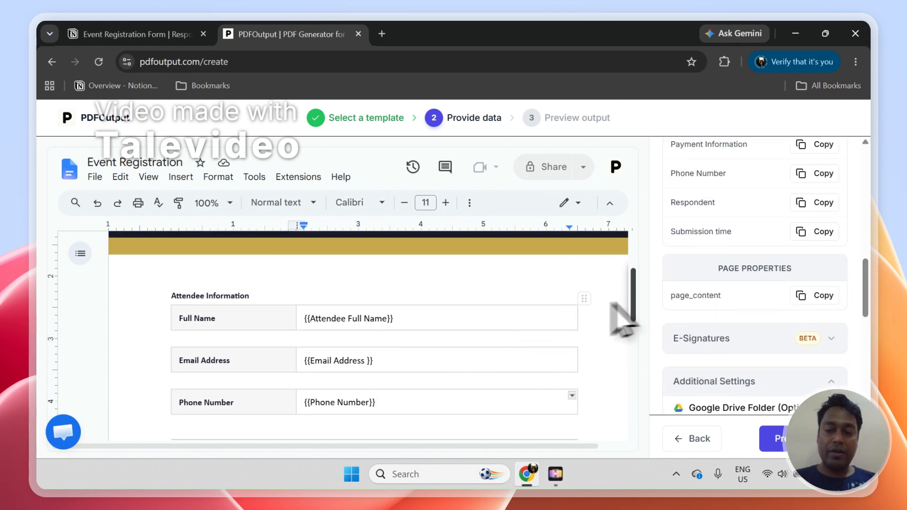
{"action": "left_click_drag", "start_coordinate": [864, 279], "coordinate": [872, 341]}
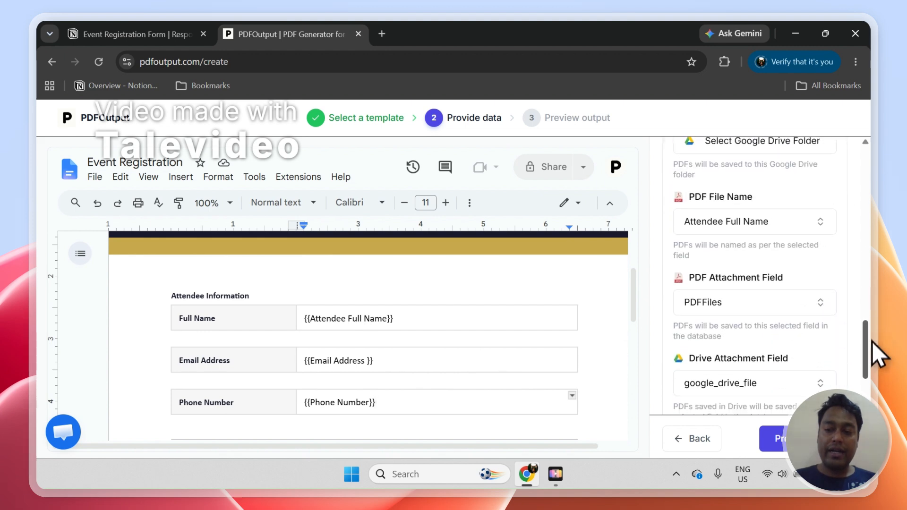
{"action": "scroll", "coordinate": [871, 334], "scroll_direction": "up", "scroll_amount": 4}
{"action": "scroll", "coordinate": [877, 345], "scroll_direction": "down", "scroll_amount": 3}
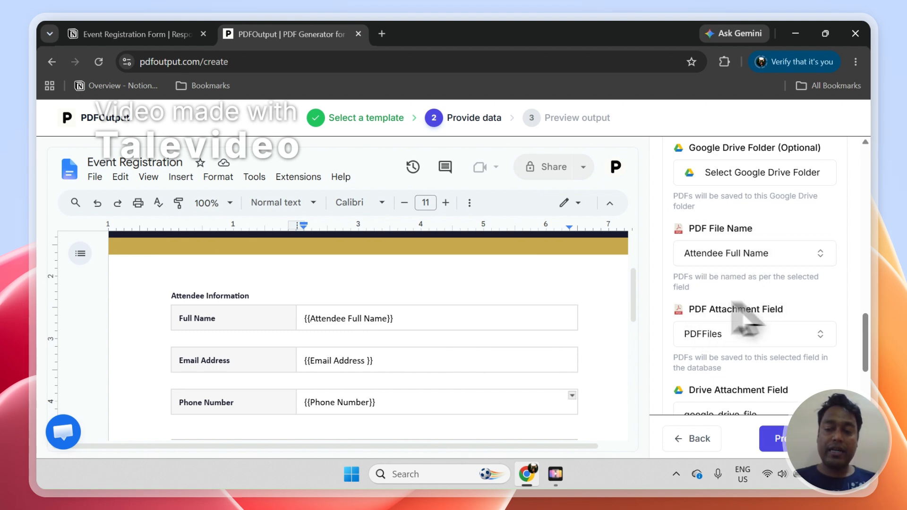
{"action": "left_click", "coordinate": [192, 32]}
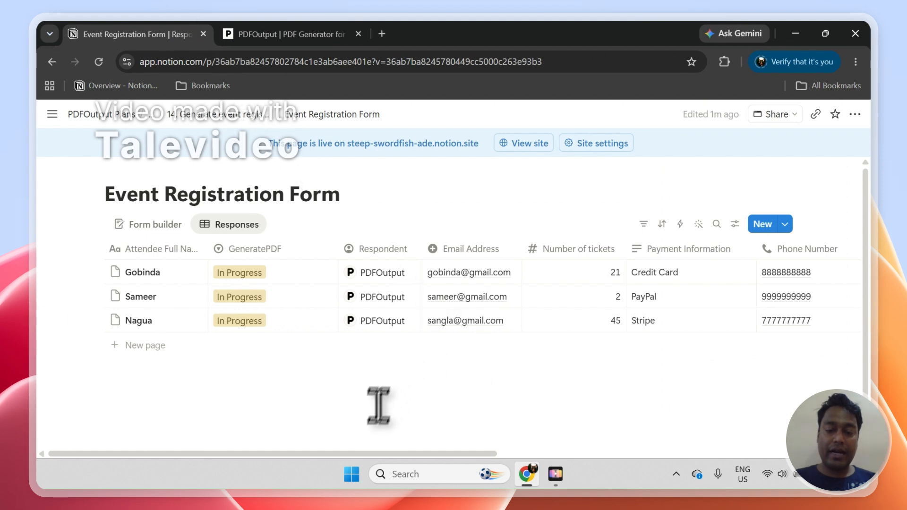
{"action": "left_click_drag", "start_coordinate": [361, 454], "coordinate": [652, 395]}
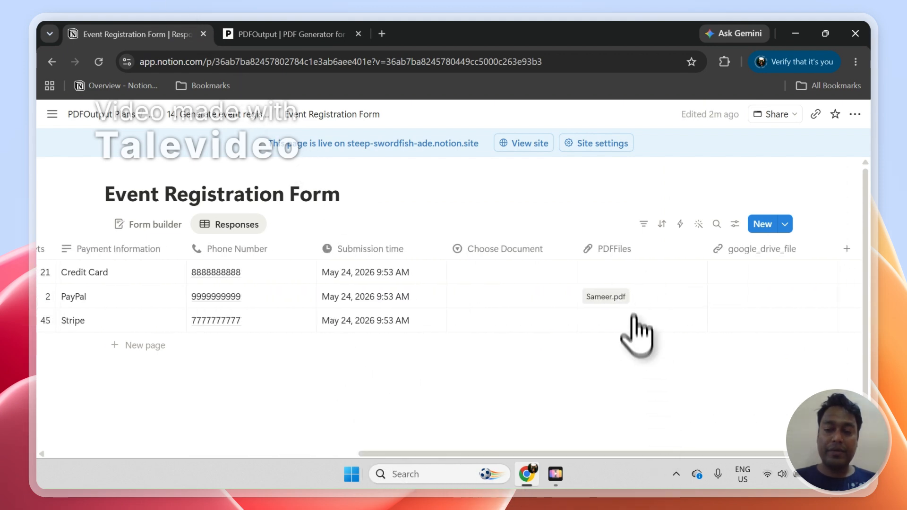
{"action": "left_click", "coordinate": [283, 34]}
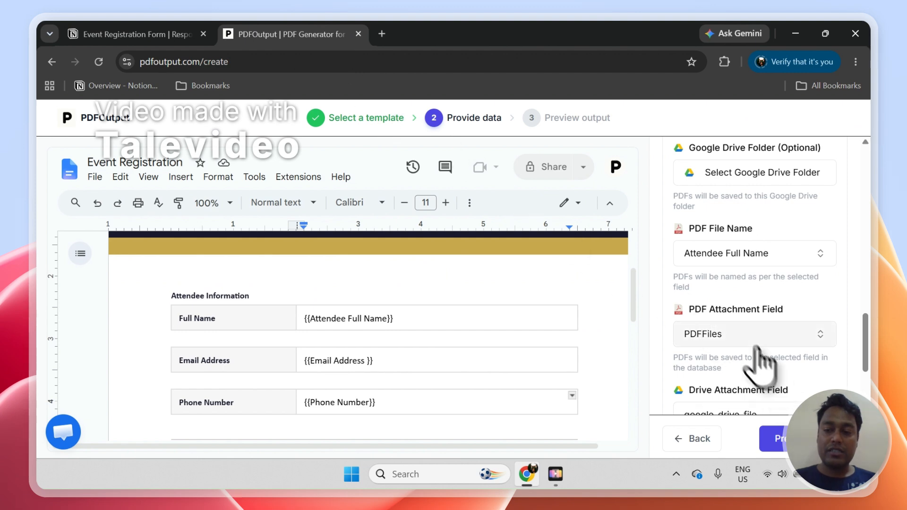
{"action": "scroll", "coordinate": [869, 345], "scroll_direction": "up", "scroll_amount": 2}
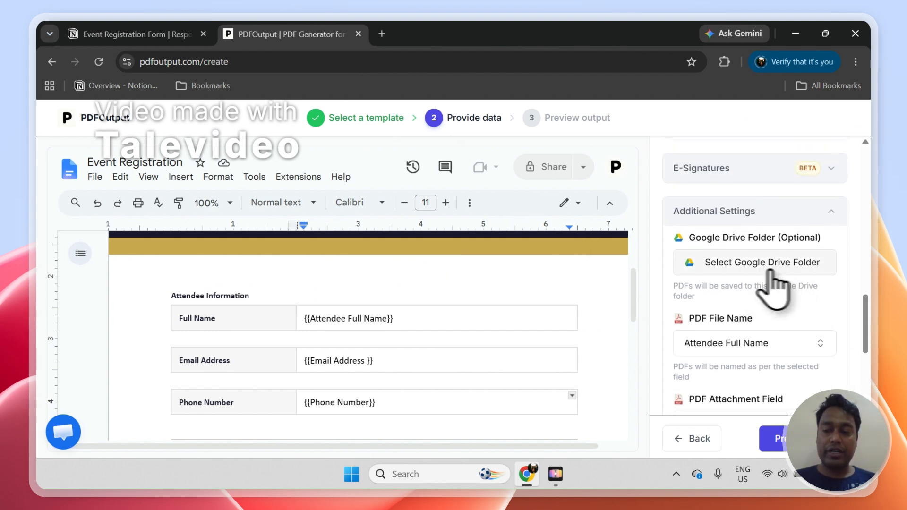
{"action": "left_click_drag", "start_coordinate": [865, 329], "coordinate": [850, 369]}
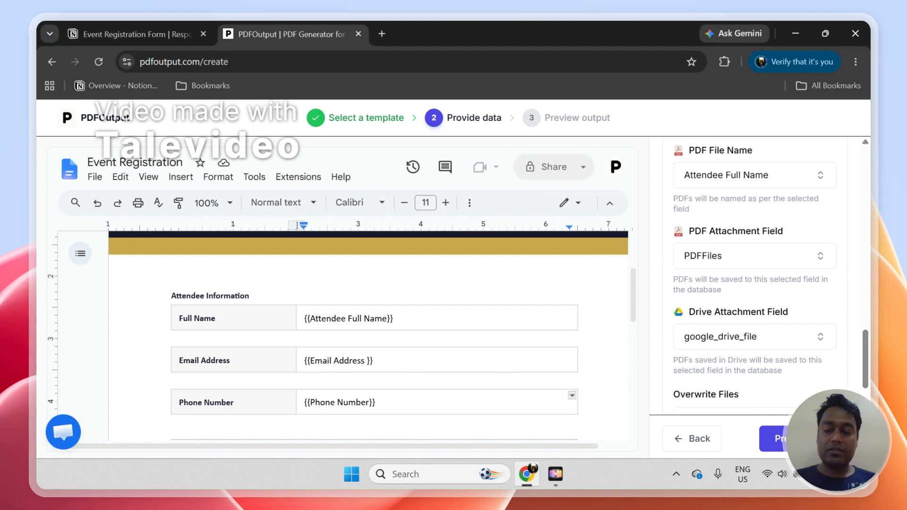
Generate the preview output from the mapped Event Registration template
{"action": "left_click", "coordinate": [803, 439]}
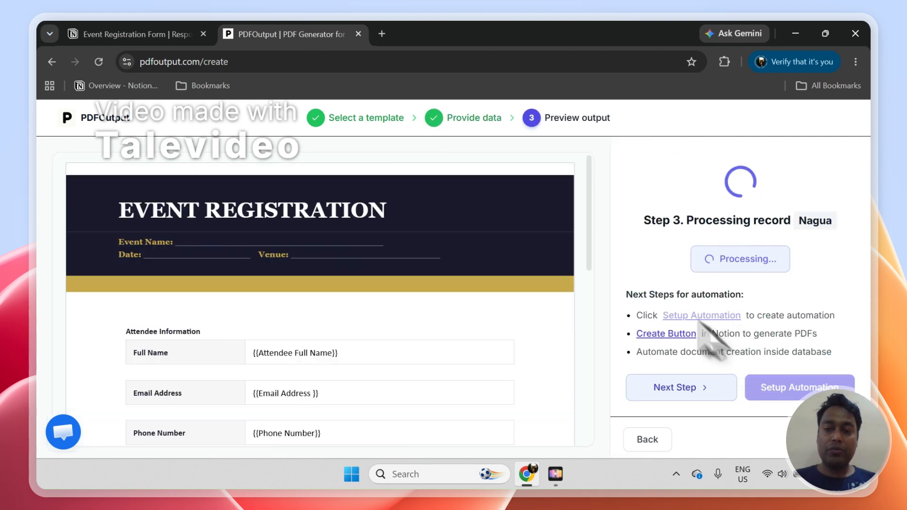
{"action": "scroll", "coordinate": [594, 265], "scroll_direction": "down", "scroll_amount": 2}
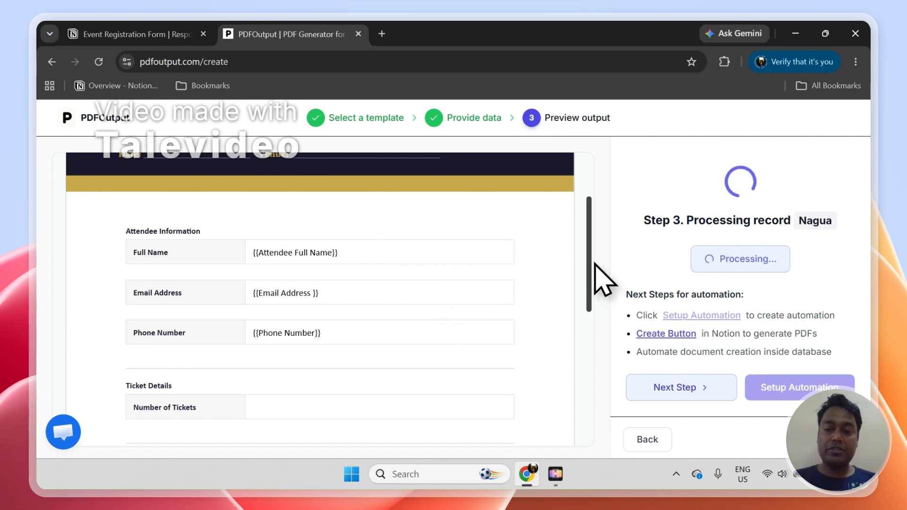
{"action": "scroll", "coordinate": [595, 266], "scroll_direction": "up", "scroll_amount": 2}
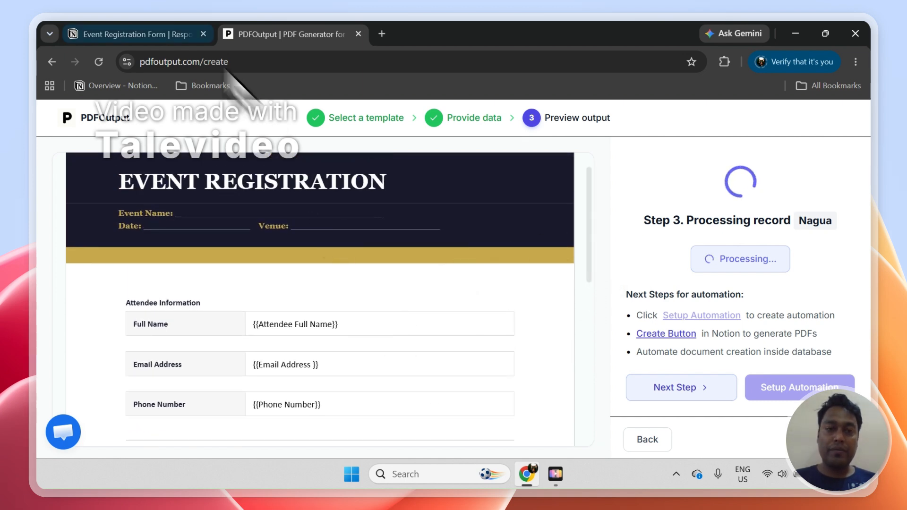
Check the third response's PDFFiles and GeneratePDF entries in Notion, and examine the attendee information in the generated PDF in PDFOutput
{"action": "left_click", "coordinate": [163, 34]}
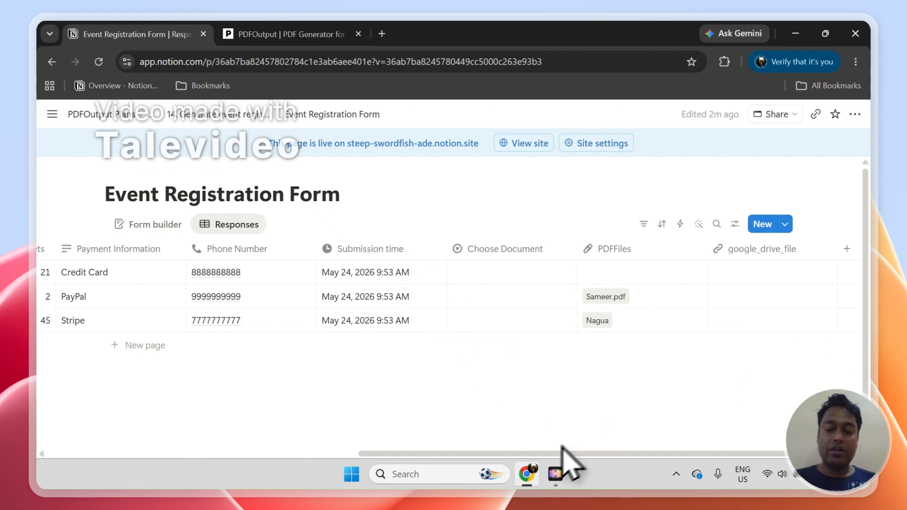
{"action": "left_click_drag", "start_coordinate": [563, 453], "coordinate": [291, 453]}
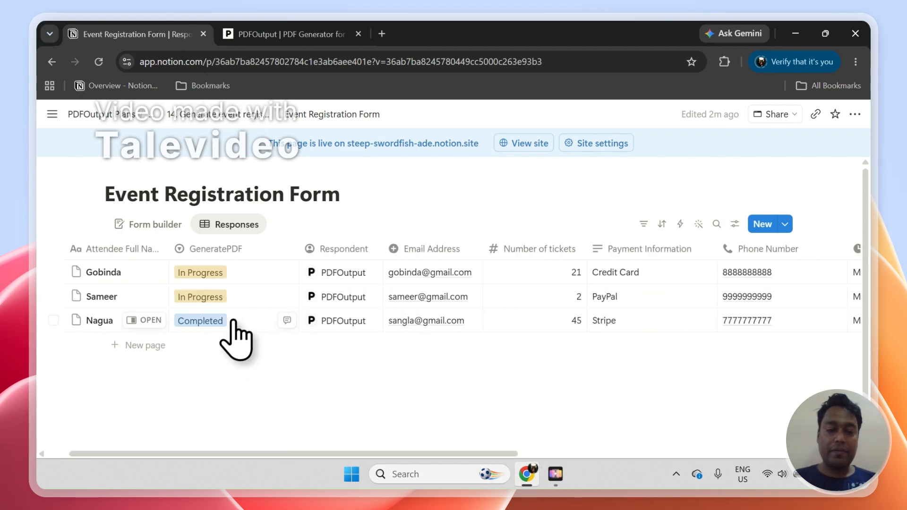
{"action": "left_click", "coordinate": [291, 23]}
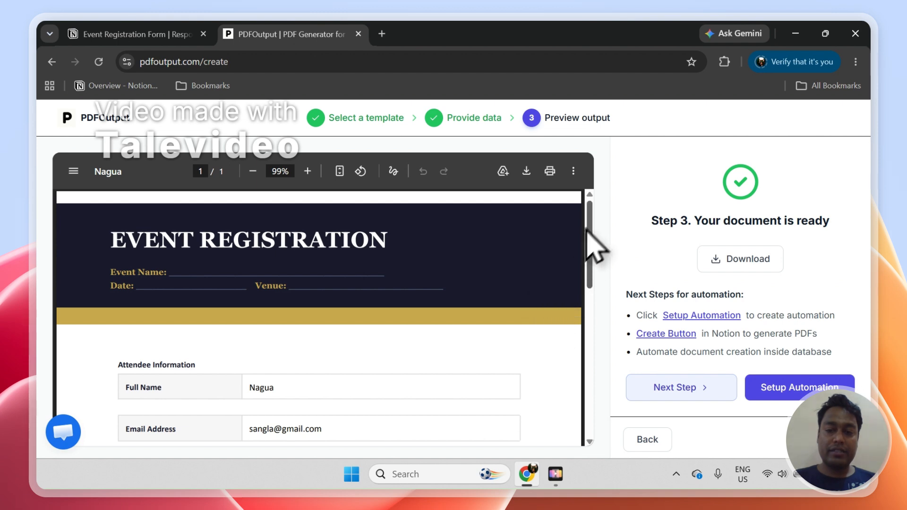
{"action": "left_click_drag", "start_coordinate": [587, 231], "coordinate": [591, 291]}
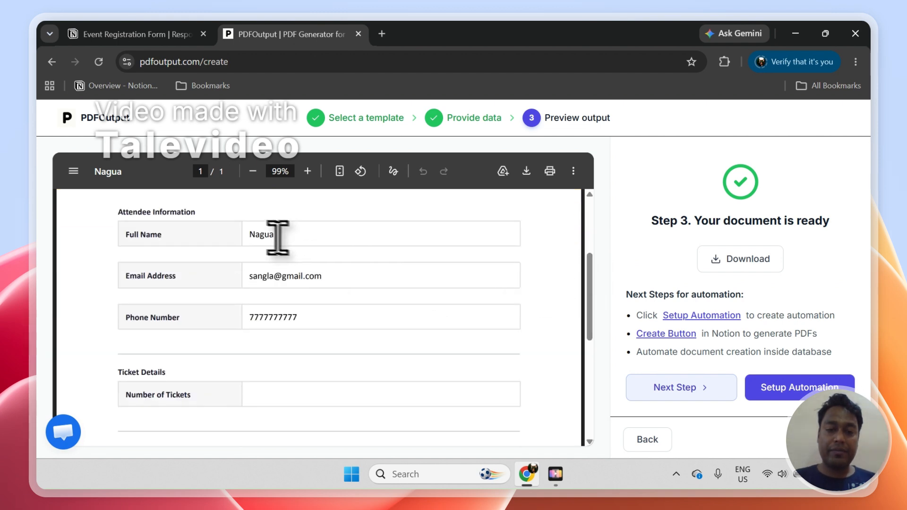
{"action": "left_click_drag", "start_coordinate": [280, 275], "coordinate": [310, 318]}
{"action": "left_click", "coordinate": [310, 318]}
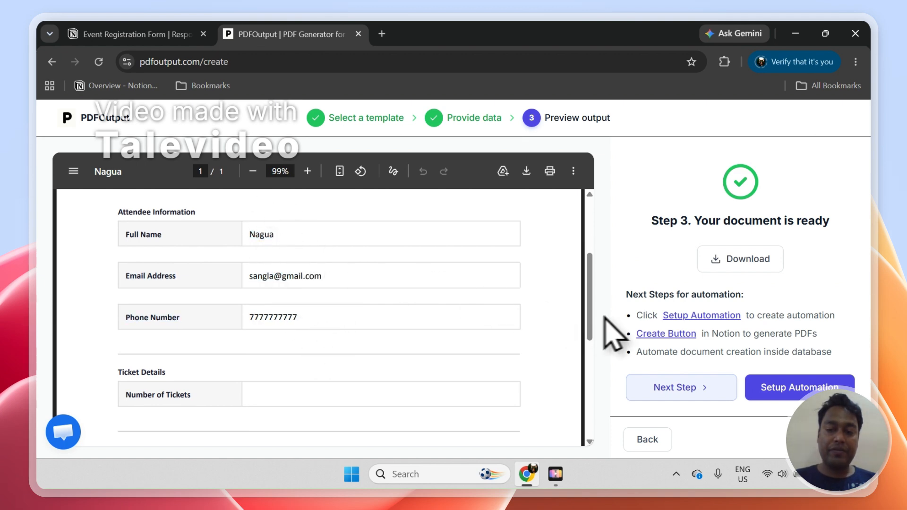
{"action": "left_click", "coordinate": [260, 244]}
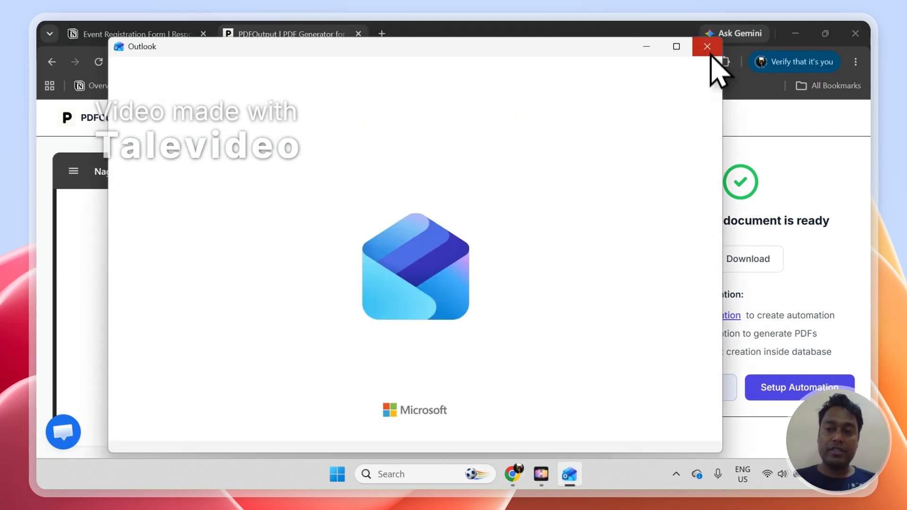
{"action": "left_click", "coordinate": [709, 43]}
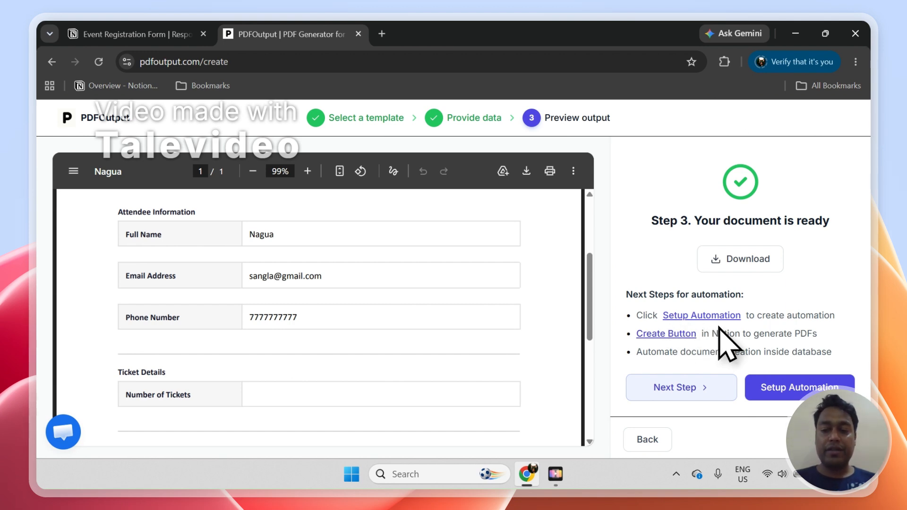
Set up the automation, read through and close the Notion button guide, and finish the document setup
{"action": "left_click", "coordinate": [814, 381]}
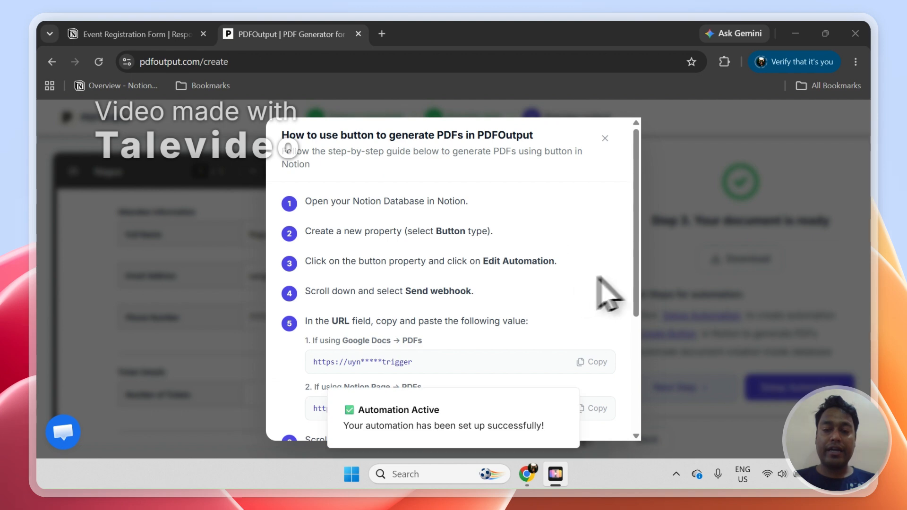
{"action": "mouse_move", "coordinate": [637, 274]}
{"action": "left_mouse_down"}
{"action": "mouse_move", "coordinate": [635, 372]}
{"action": "mouse_move", "coordinate": [620, 279]}
{"action": "left_mouse_up"}
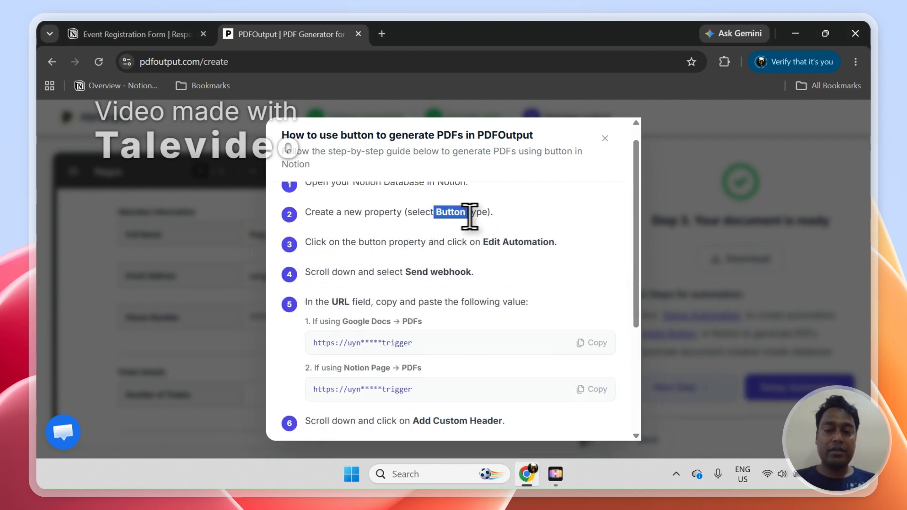
{"action": "left_click", "coordinate": [111, 33]}
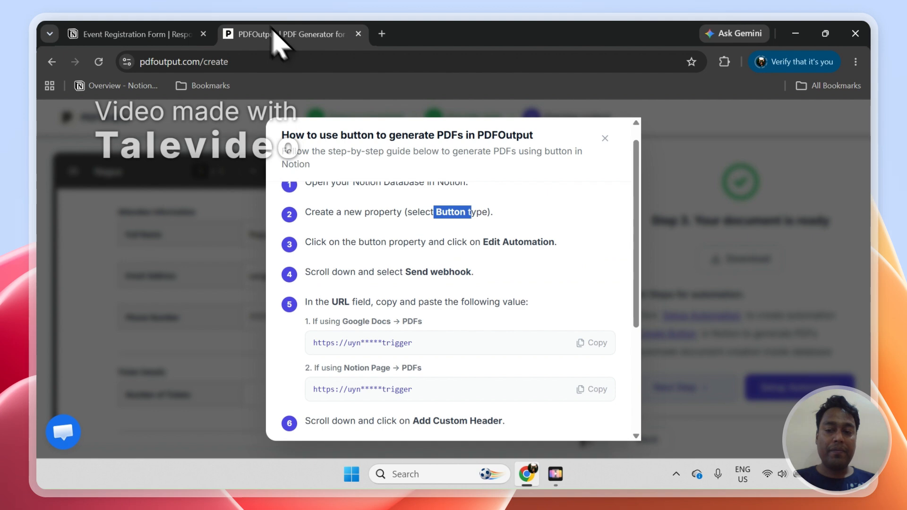
{"action": "left_click", "coordinate": [279, 34]}
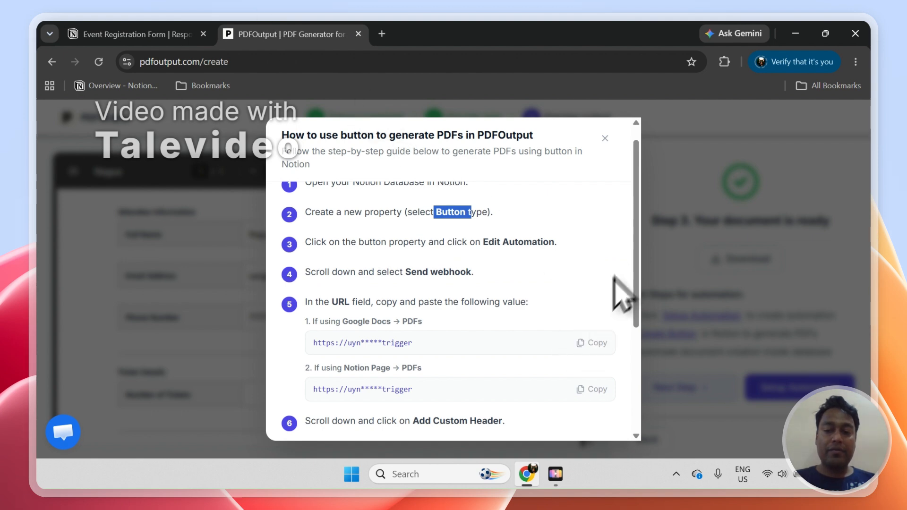
{"action": "mouse_move", "coordinate": [642, 252]}
{"action": "left_mouse_down"}
{"action": "mouse_move", "coordinate": [644, 379]}
{"action": "mouse_move", "coordinate": [642, 243]}
{"action": "left_mouse_up"}
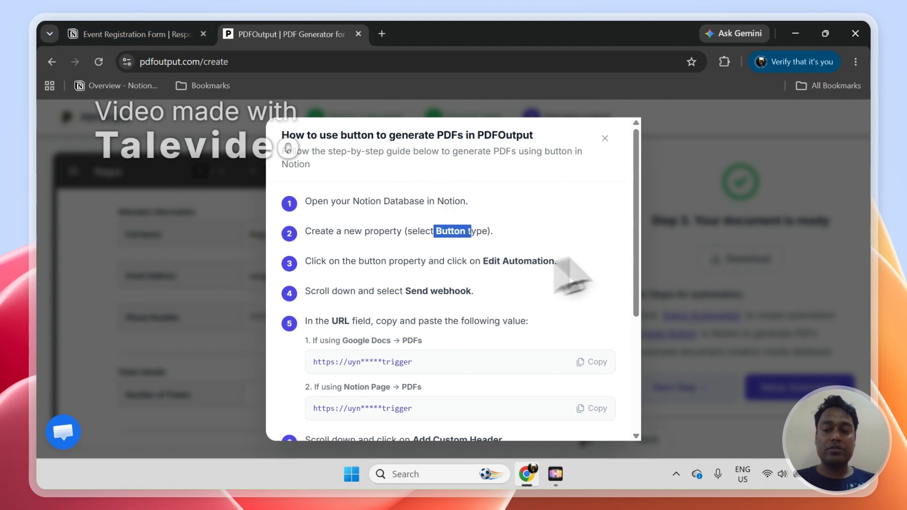
{"action": "scroll", "coordinate": [635, 231], "scroll_direction": "down", "scroll_amount": 3}
{"action": "left_click", "coordinate": [658, 290]}
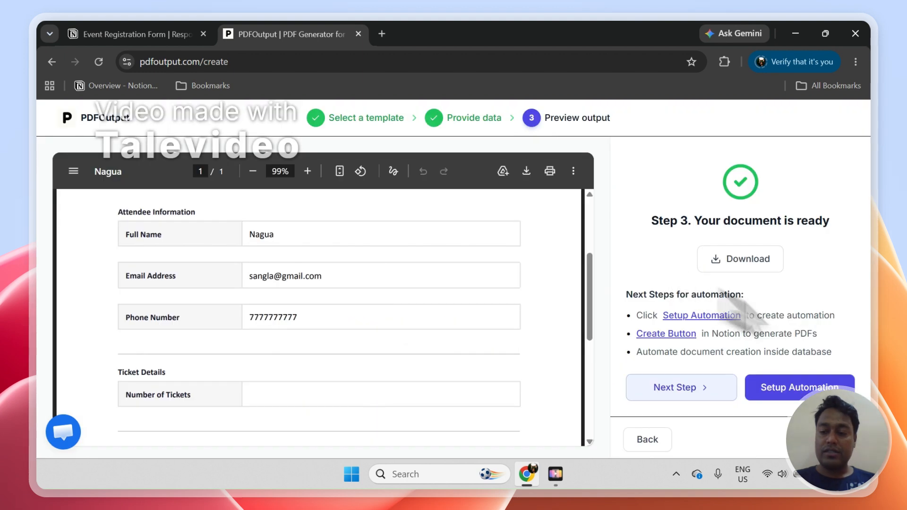
{"action": "left_click", "coordinate": [829, 441]}
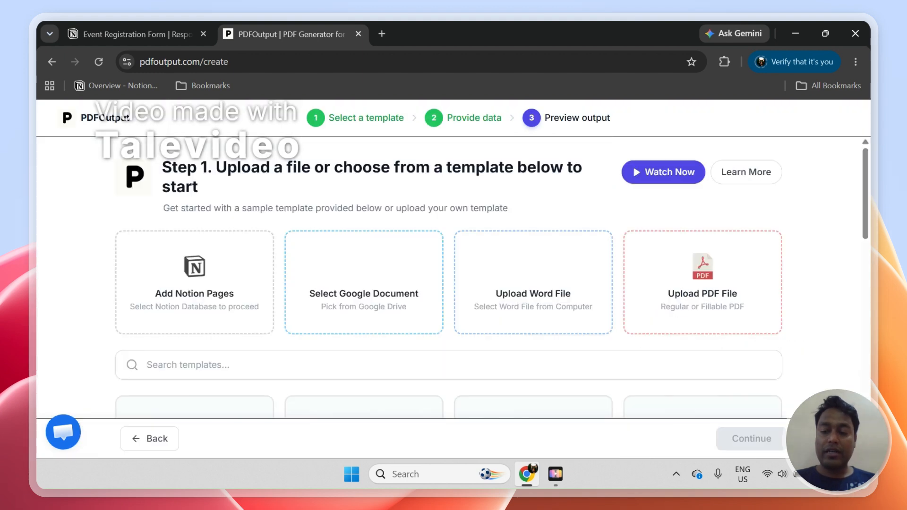
Return to the PDFOutput automation dashboard, and set GeneratePDF to Ready to Generate for the first two form responses in Notion
{"action": "left_click", "coordinate": [161, 437]}
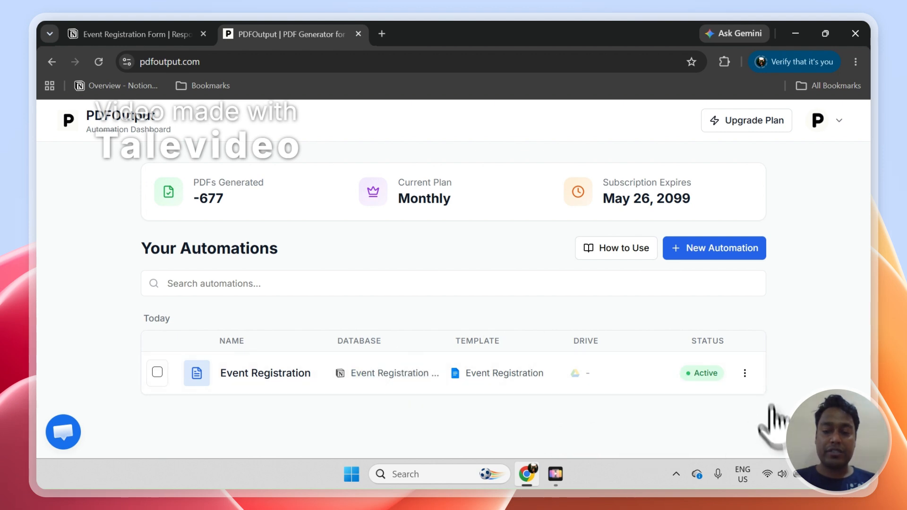
{"action": "left_click", "coordinate": [121, 34]}
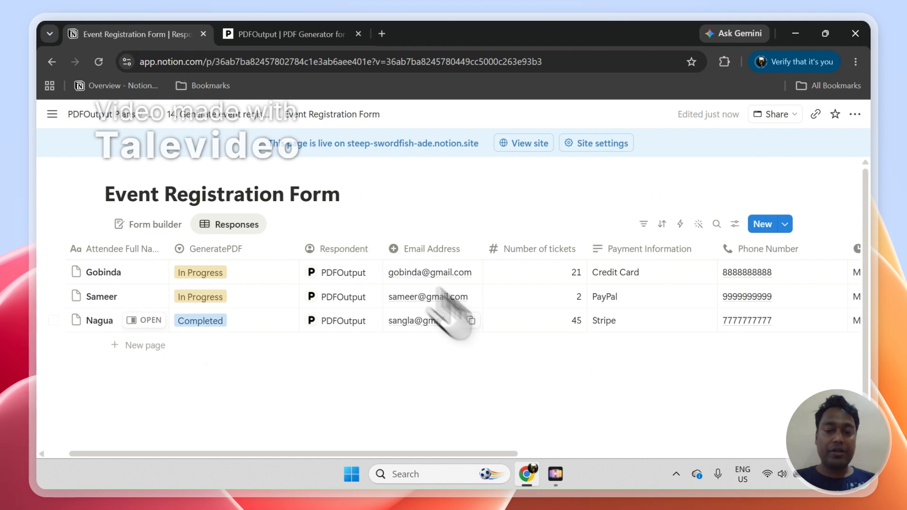
{"action": "left_click", "coordinate": [213, 298]}
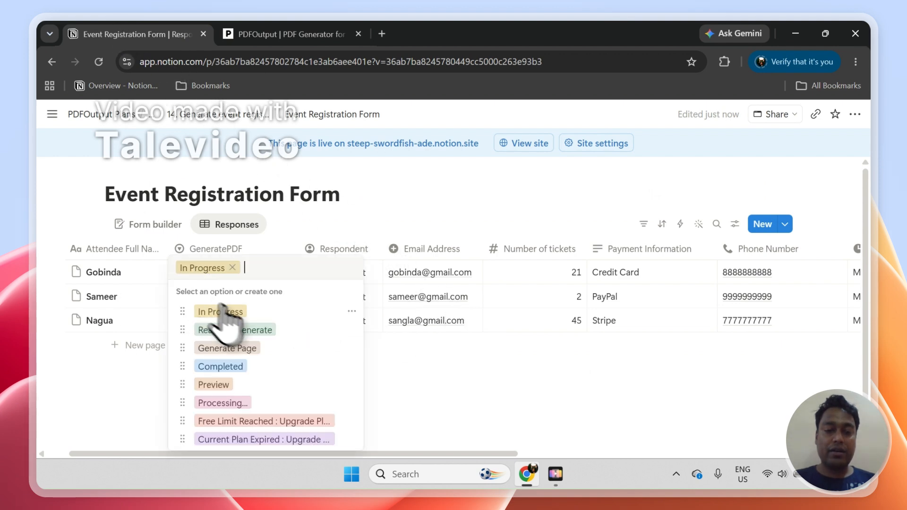
{"action": "left_click", "coordinate": [238, 331]}
{"action": "left_click", "coordinate": [222, 272]}
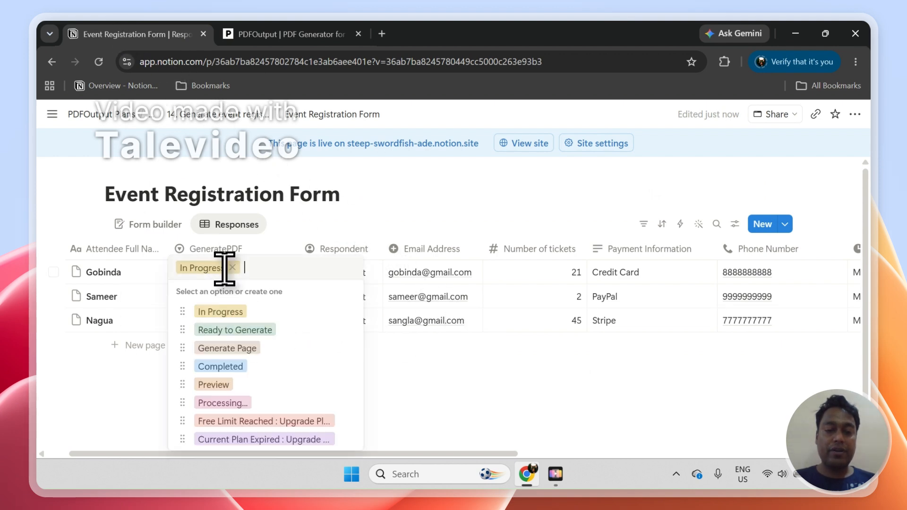
{"action": "left_click", "coordinate": [257, 330]}
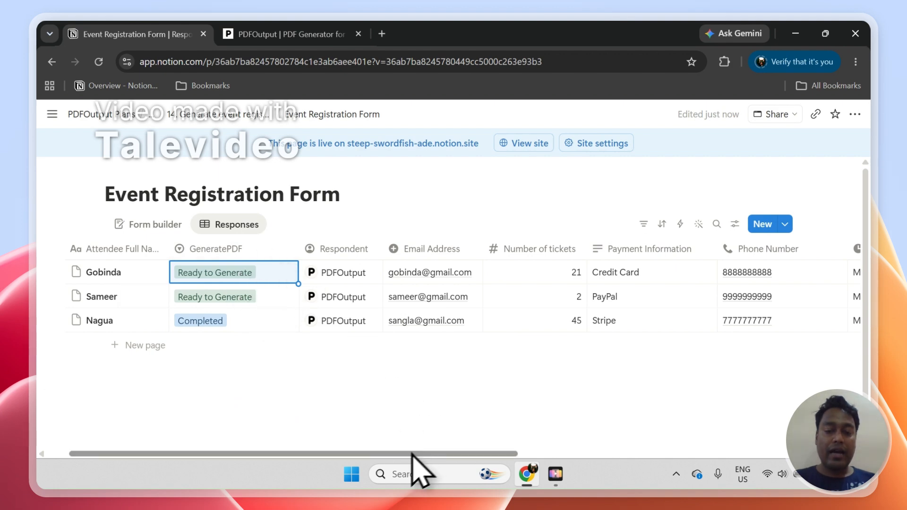
Delete the existing PDF from the second response's PDFFiles entry, and move the PDFFiles column directly after GeneratePDF
{"action": "left_click_drag", "start_coordinate": [416, 454], "coordinate": [697, 452]}
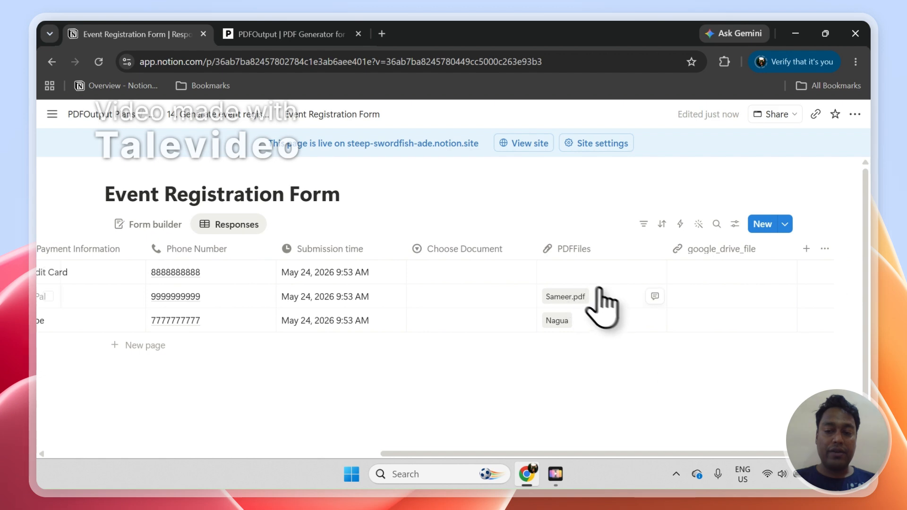
{"action": "left_click", "coordinate": [615, 302]}
{"action": "left_click", "coordinate": [681, 296]}
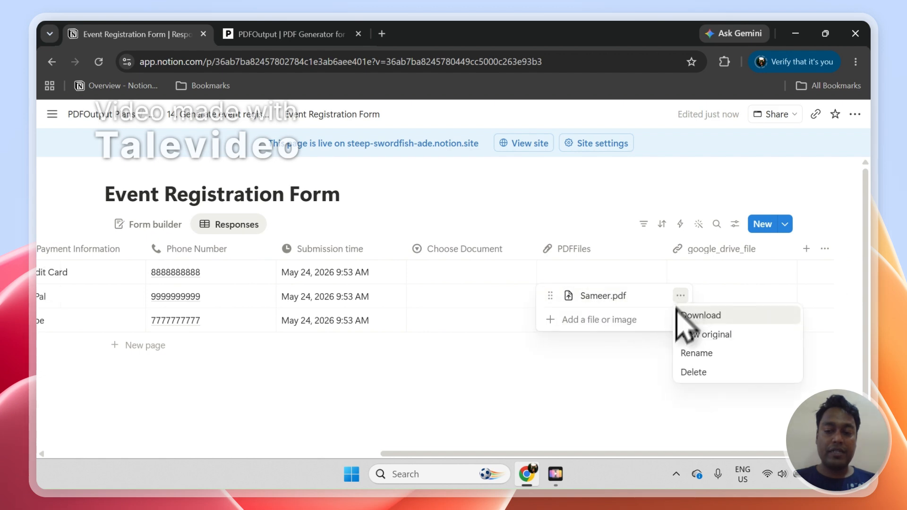
{"action": "left_click", "coordinate": [691, 371]}
{"action": "key", "text": "Escape"}
{"action": "left_click_drag", "start_coordinate": [612, 255], "coordinate": [359, 269]}
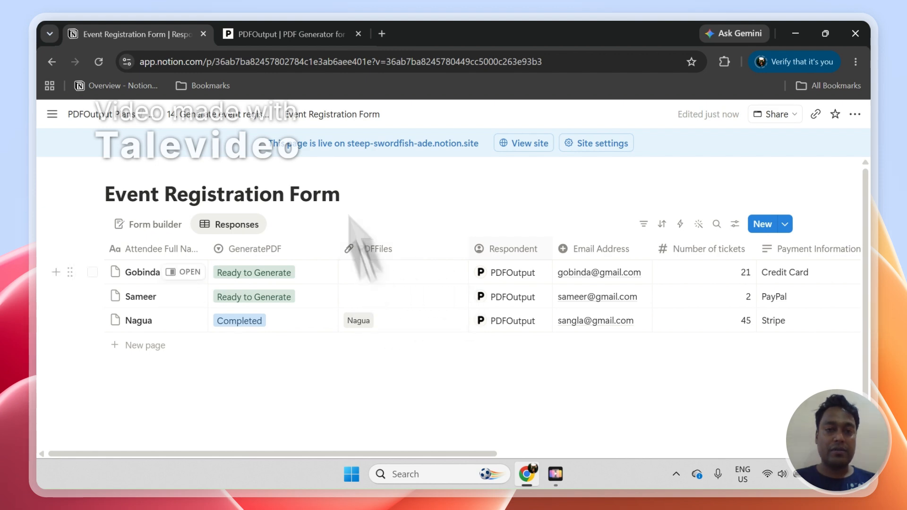
Switch to PDFOutput, leave the dashboard for the public site, and browse its Google Doc templates, including Event Registration
{"action": "left_click", "coordinate": [250, 34]}
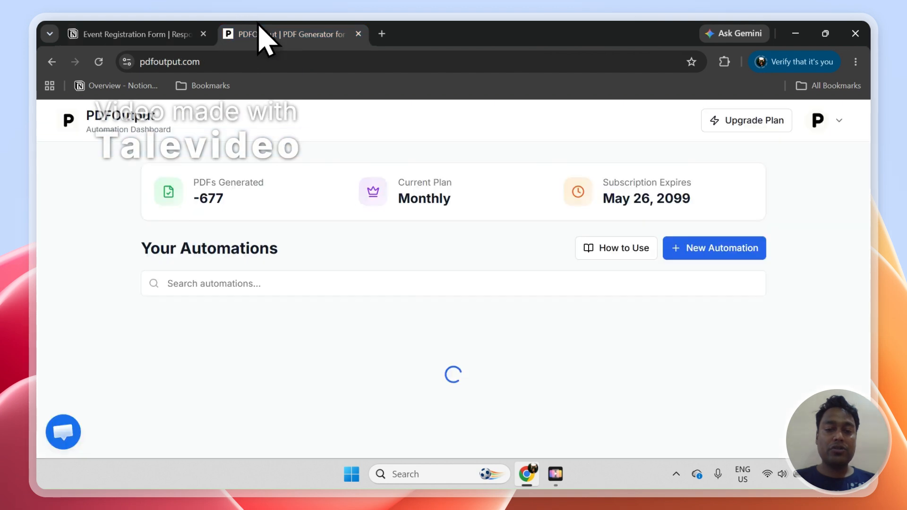
{"action": "left_click", "coordinate": [837, 121]}
{"action": "left_click", "coordinate": [730, 285]}
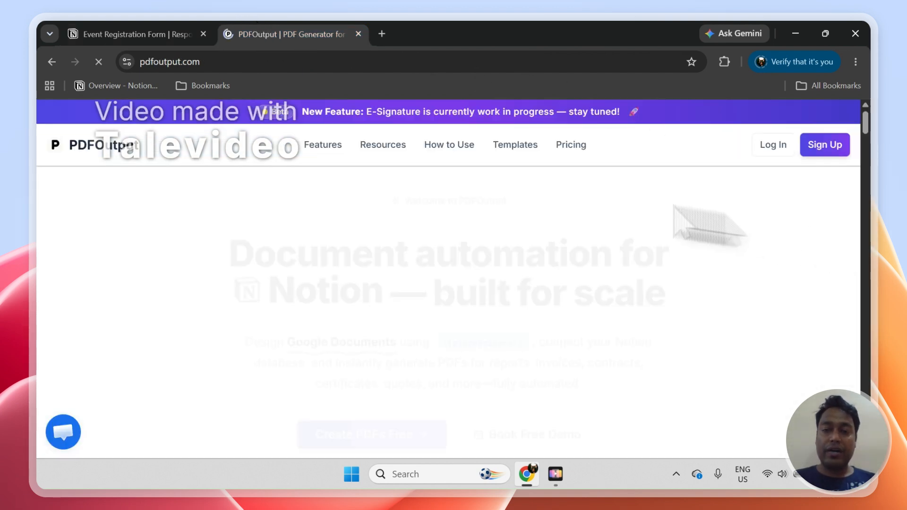
{"action": "left_click", "coordinate": [509, 149]}
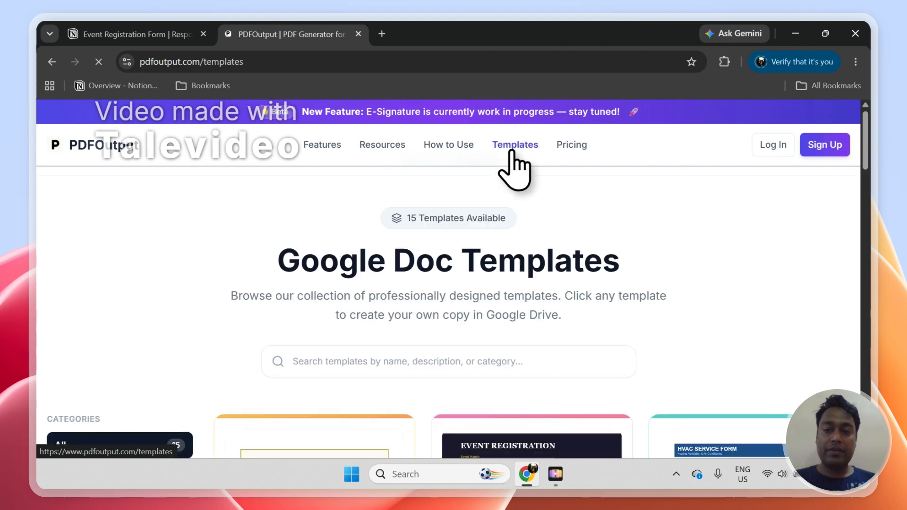
{"action": "left_click_drag", "start_coordinate": [871, 192], "coordinate": [851, 213]}
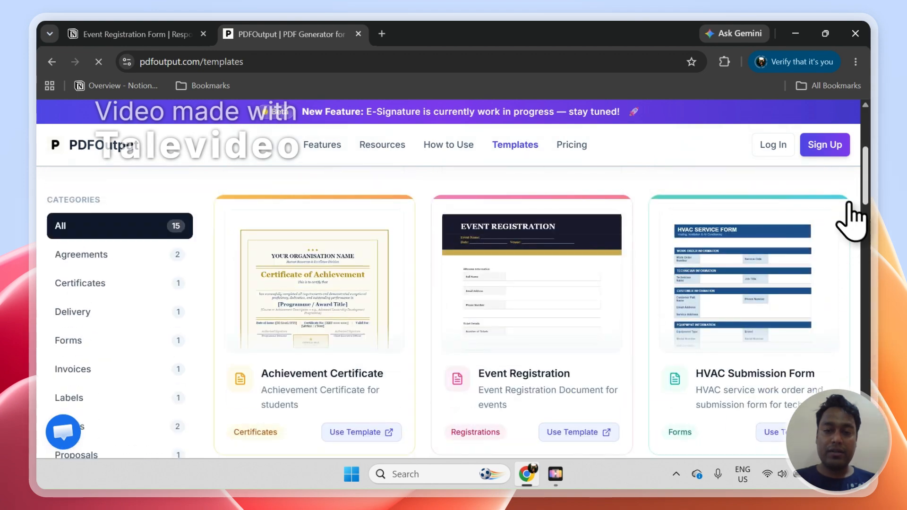
Return to the PDFOutput home page, open the Contact page from its footer, and view the Send Message form
{"action": "left_click", "coordinate": [121, 144]}
{"action": "left_click_drag", "start_coordinate": [872, 132], "coordinate": [874, 392]}
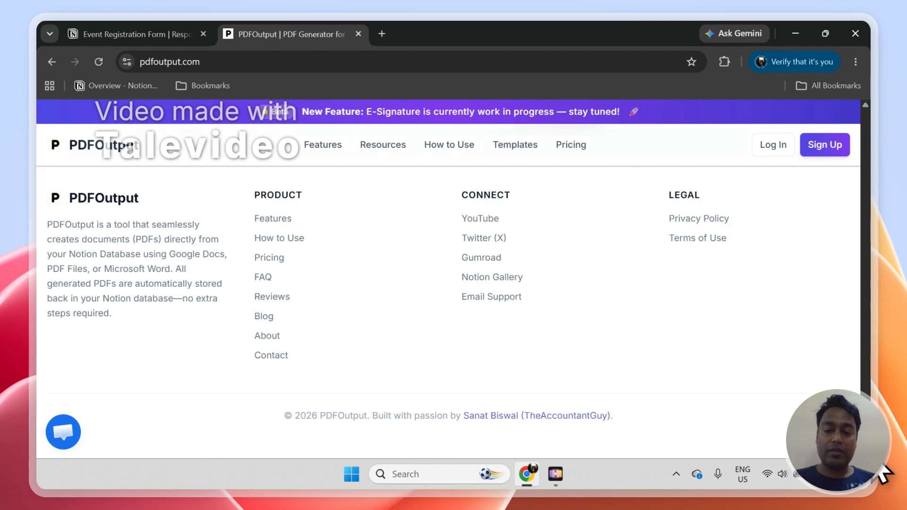
{"action": "left_click", "coordinate": [267, 355]}
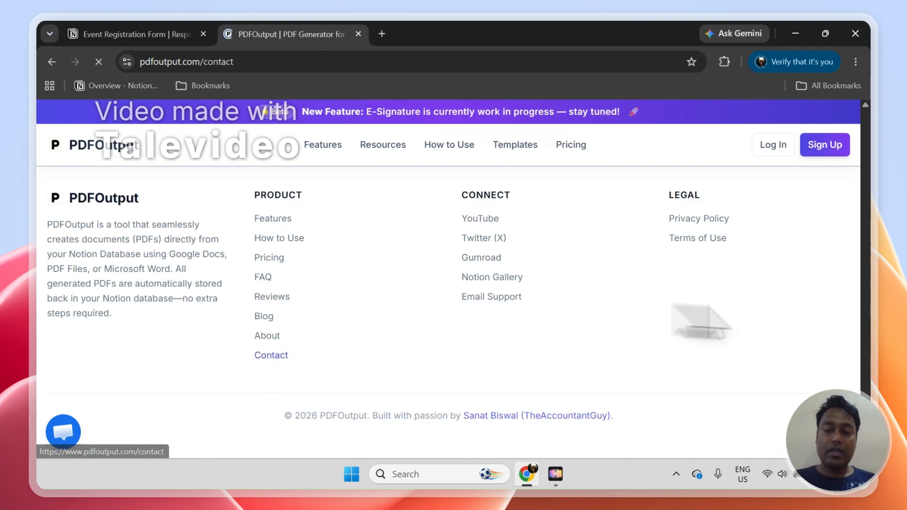
{"action": "scroll", "coordinate": [874, 284], "scroll_direction": "down", "scroll_amount": 3}
{"action": "left_click_drag", "start_coordinate": [872, 269], "coordinate": [872, 292]}
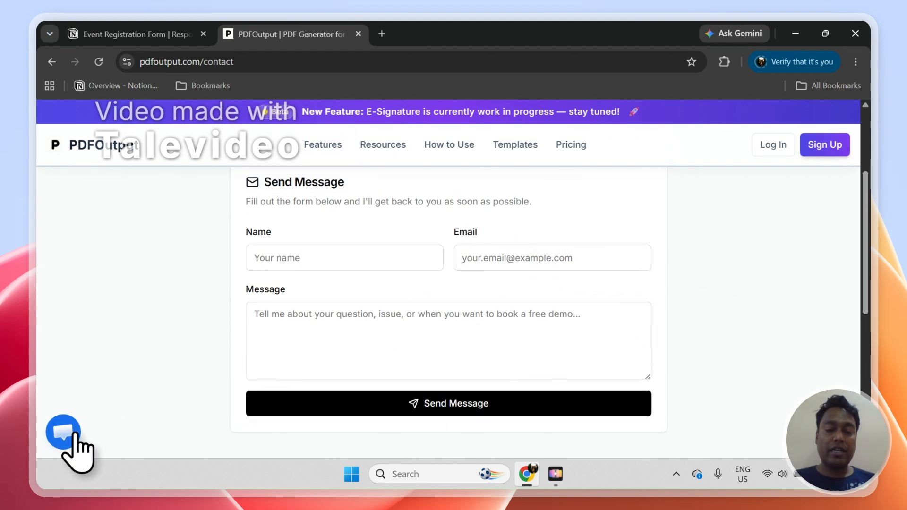
Narrow the GeneratePDF column in the Notion responses table, and go back to the PDFOutput home page
{"action": "left_click", "coordinate": [138, 35]}
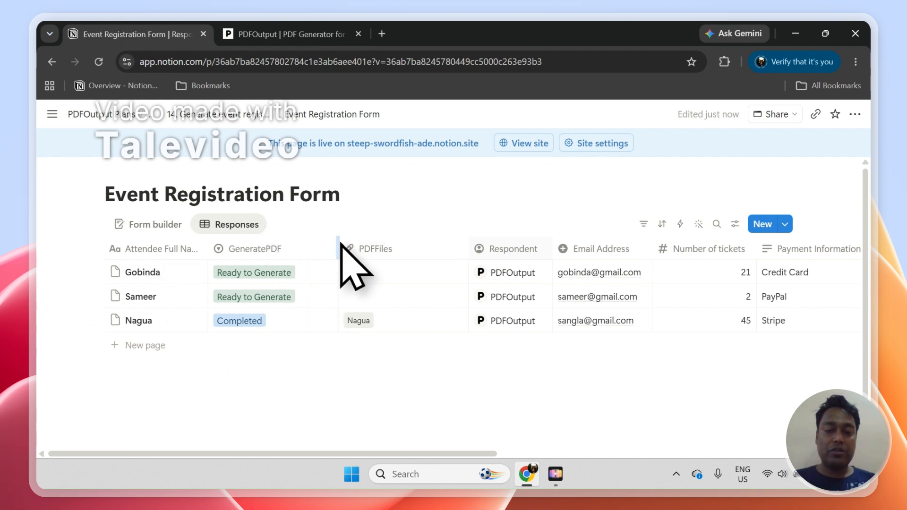
{"action": "left_click_drag", "start_coordinate": [329, 246], "coordinate": [316, 251]}
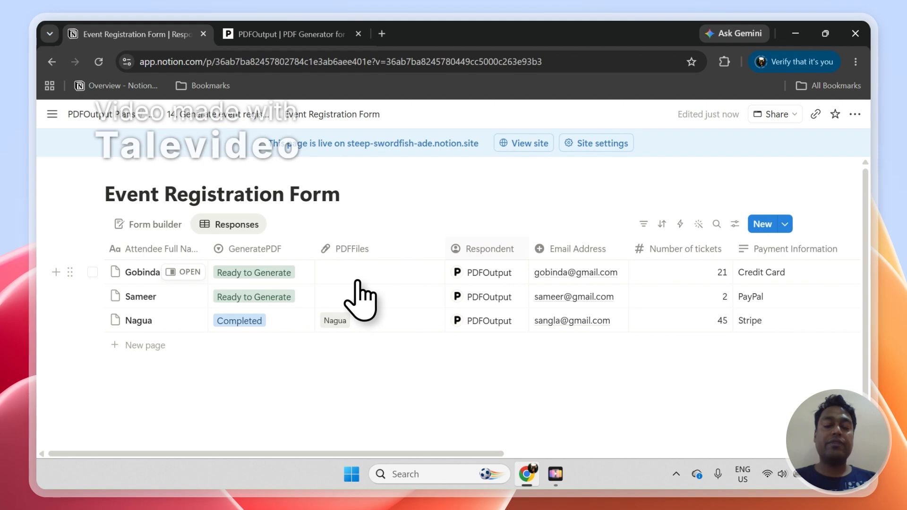
{"action": "left_click", "coordinate": [275, 40]}
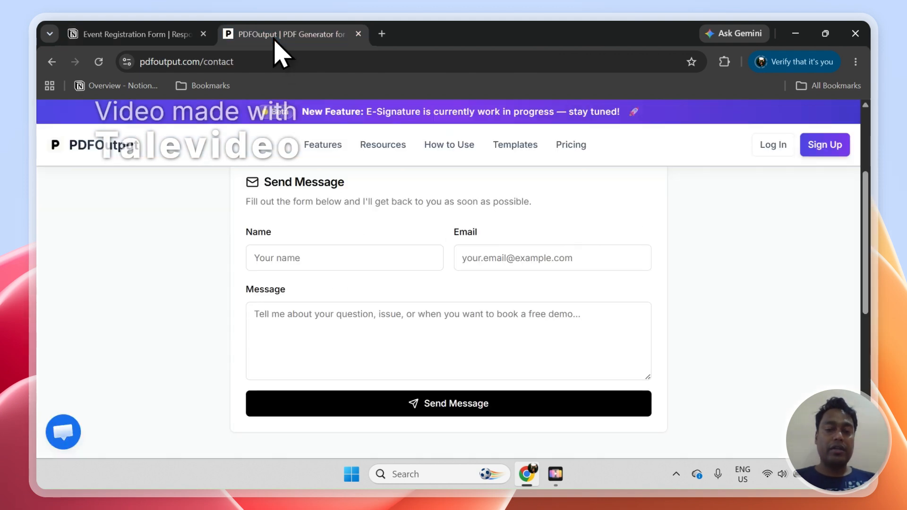
{"action": "left_click", "coordinate": [109, 147]}
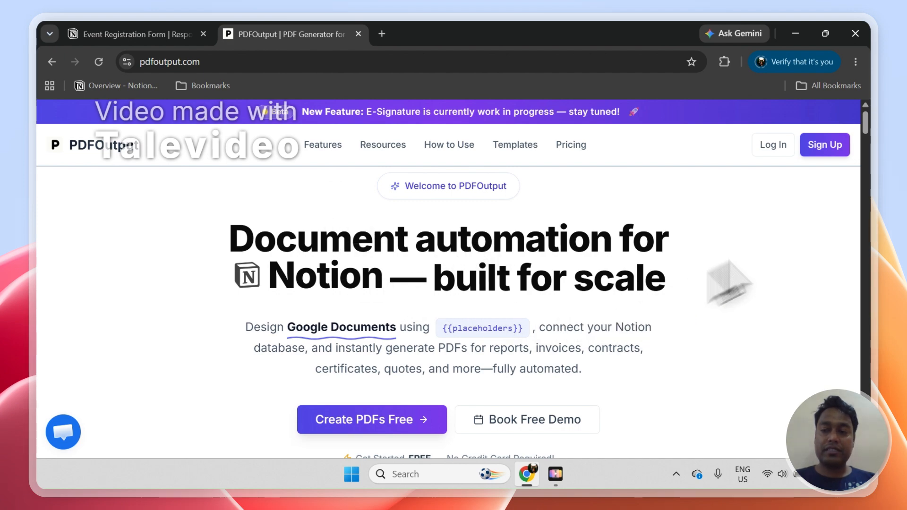
{"action": "mouse_move", "coordinate": [871, 135]}
{"action": "left_mouse_down"}
{"action": "mouse_move", "coordinate": [871, 160]}
{"action": "mouse_move", "coordinate": [872, 138]}
{"action": "left_mouse_up"}
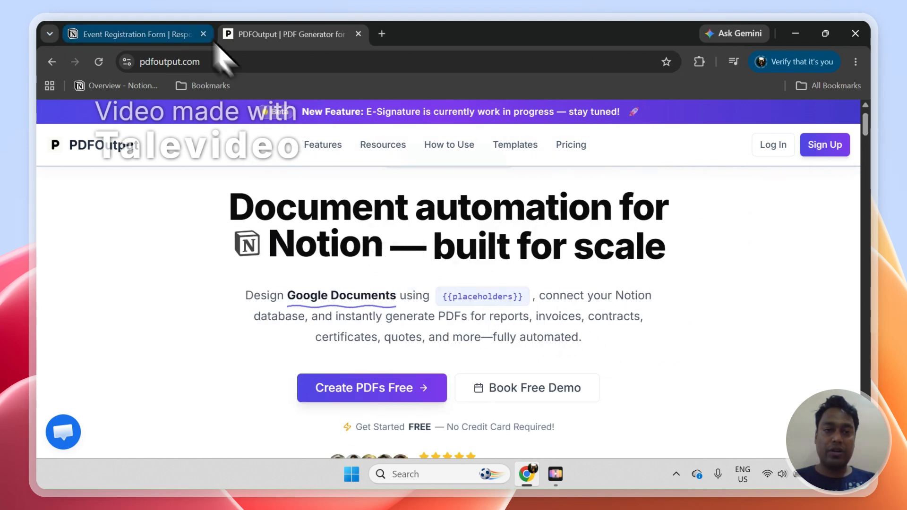
Open the generated PDFs of the first two responses from Notion, and examine the attendee information in the first one
{"action": "left_click", "coordinate": [186, 34]}
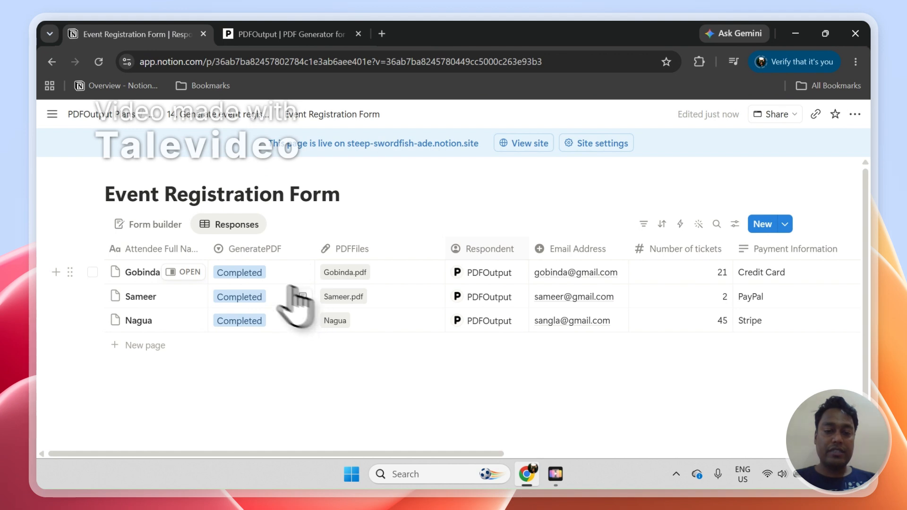
{"action": "left_click", "coordinate": [333, 273]}
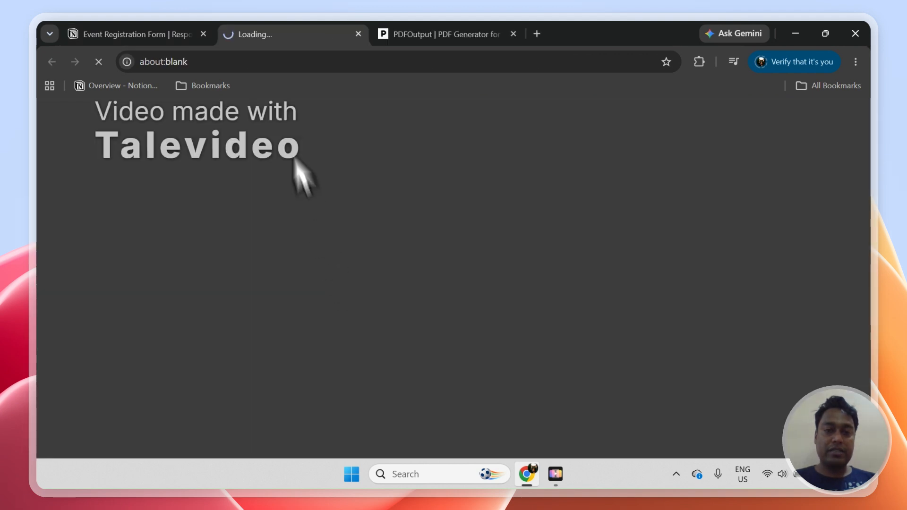
{"action": "left_click", "coordinate": [182, 33]}
{"action": "left_click", "coordinate": [345, 274]}
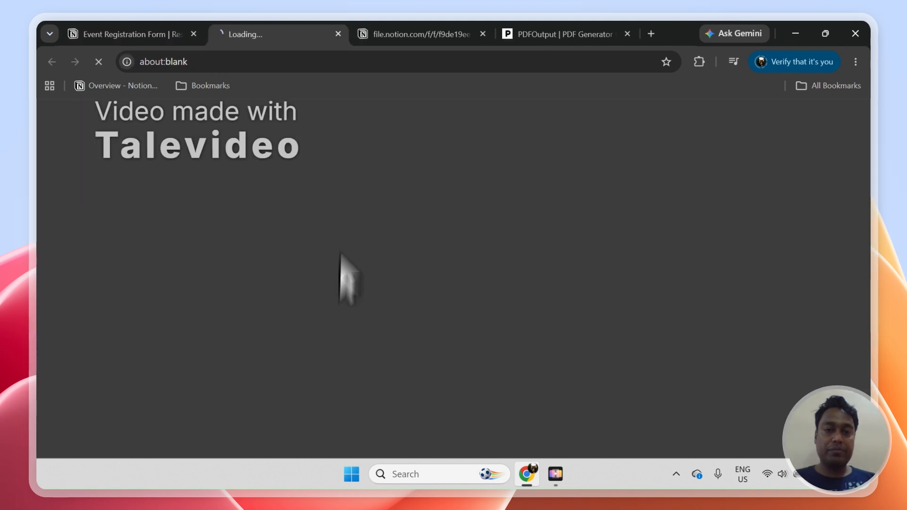
{"action": "left_click", "coordinate": [419, 34]}
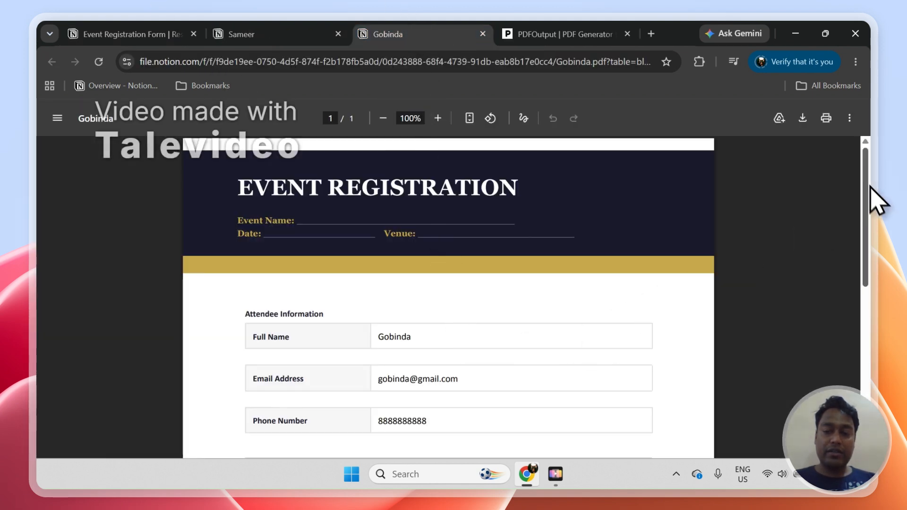
{"action": "scroll", "coordinate": [871, 236], "scroll_direction": "down", "scroll_amount": 2}
{"action": "scroll", "coordinate": [869, 231], "scroll_direction": "up", "scroll_amount": 2}
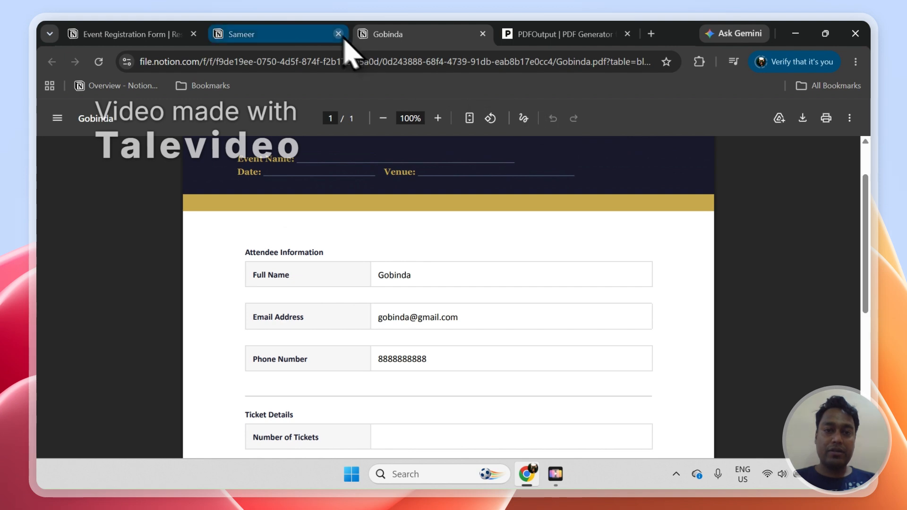
Examine the attendee information in the second response's PDF, and compare it with the first response's PDF
{"action": "left_click", "coordinate": [326, 35]}
{"action": "scroll", "coordinate": [879, 263], "scroll_direction": "down", "scroll_amount": 2}
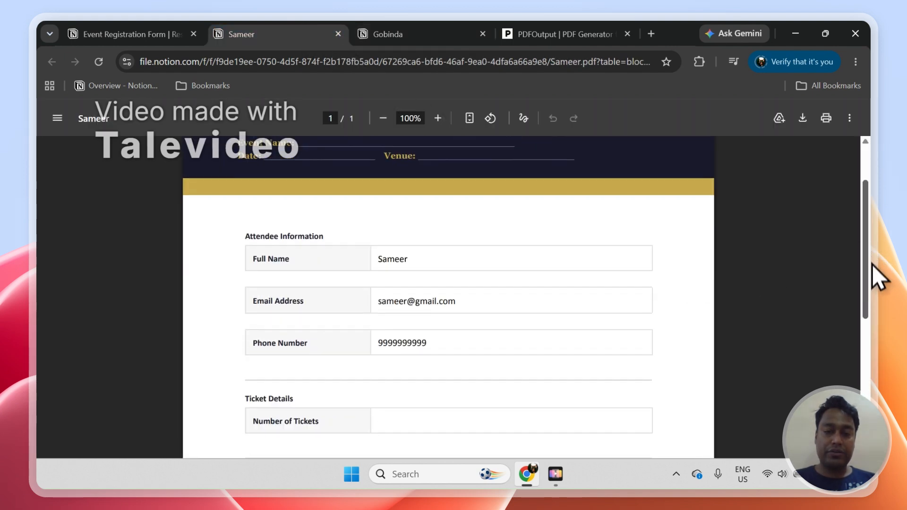
{"action": "scroll", "coordinate": [879, 277], "scroll_direction": "up", "scroll_amount": 2}
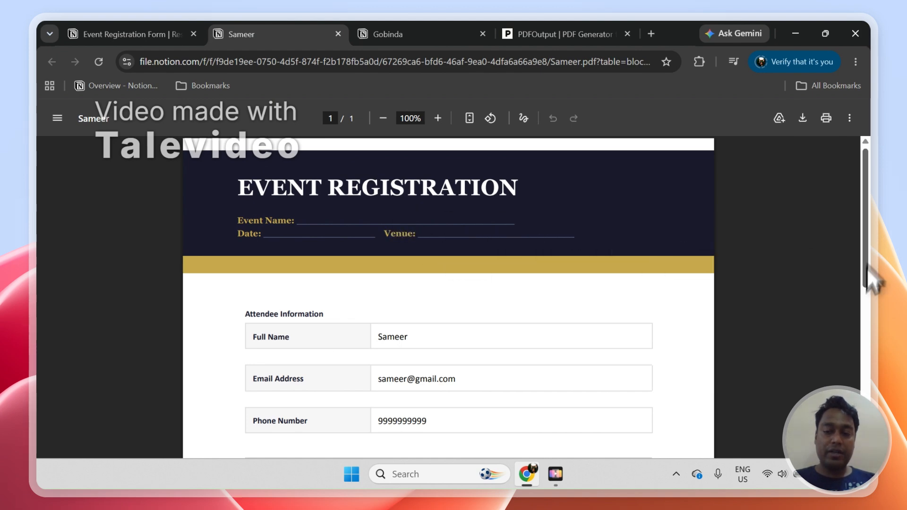
{"action": "mouse_move", "coordinate": [867, 266]}
{"action": "left_mouse_down"}
{"action": "mouse_move", "coordinate": [851, 397]}
{"action": "mouse_move", "coordinate": [843, 231]}
{"action": "left_mouse_up"}
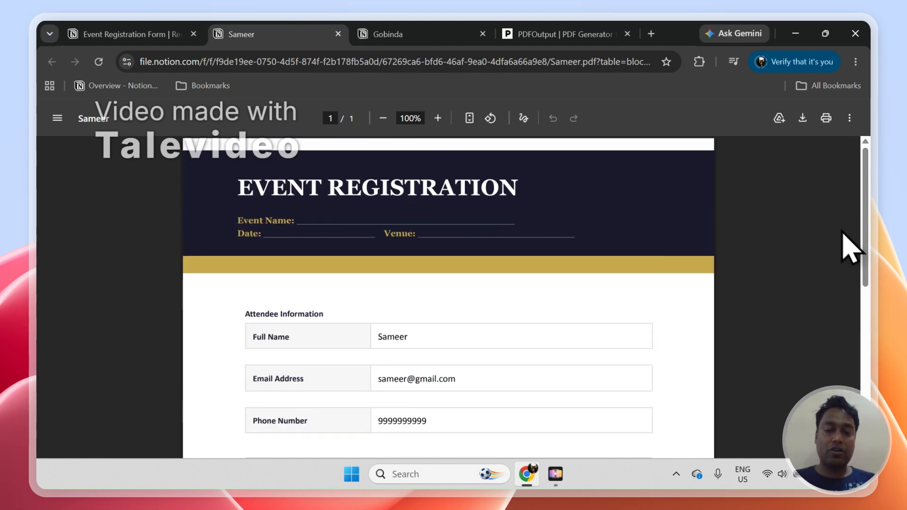
{"action": "left_click", "coordinate": [411, 34]}
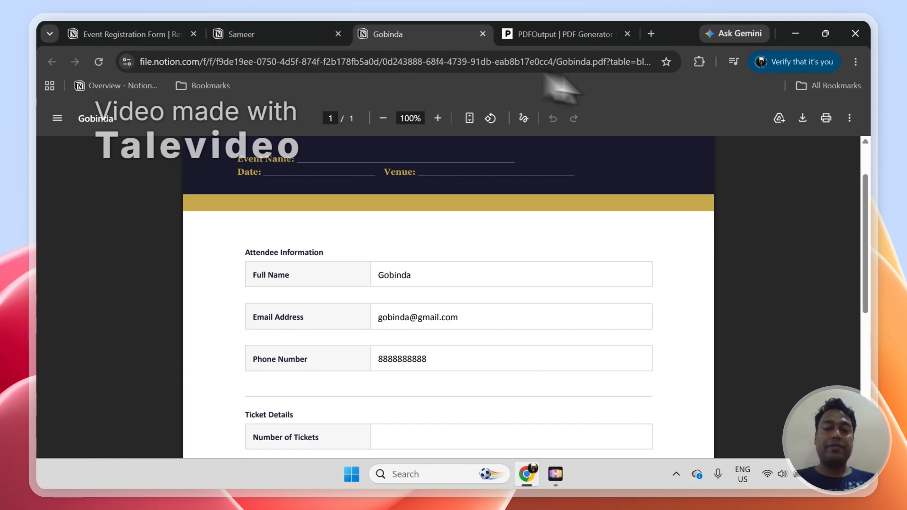
{"action": "scroll", "coordinate": [832, 189], "scroll_direction": "up", "scroll_amount": 2}
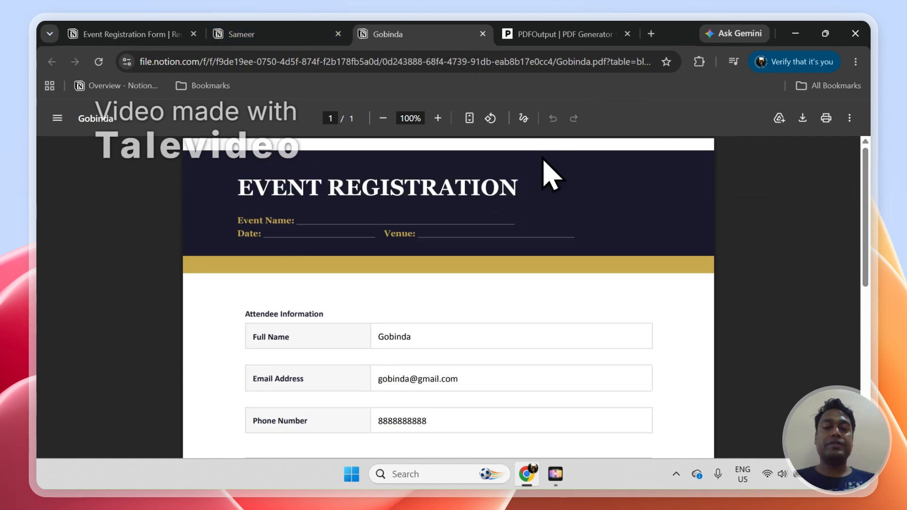